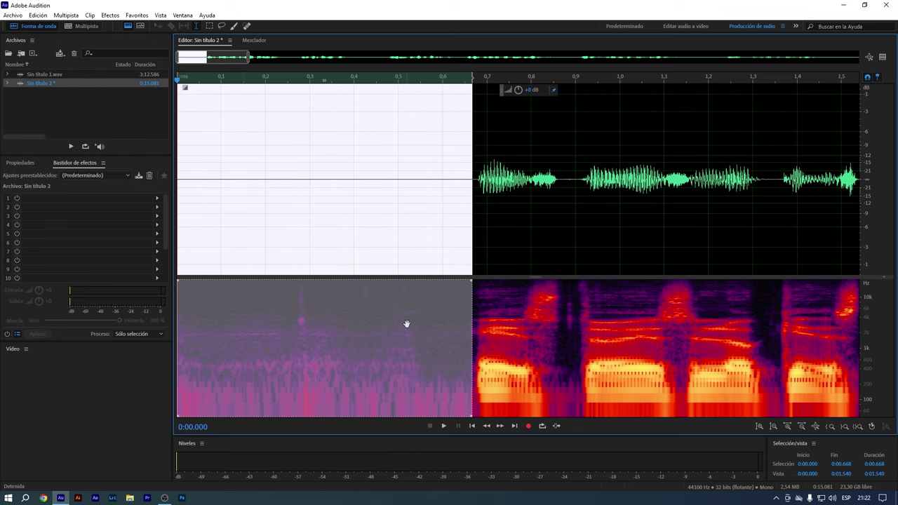
- Clear the selection, toggle the spectral frequency display and enlarge its pane below the waveform
{"action": "left_click", "coordinate": [398, 339]}
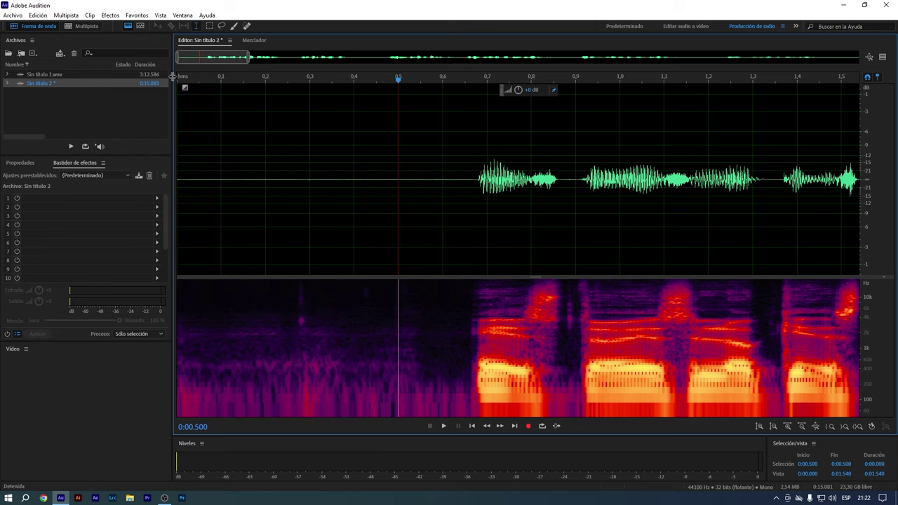
{"action": "left_click", "coordinate": [129, 26]}
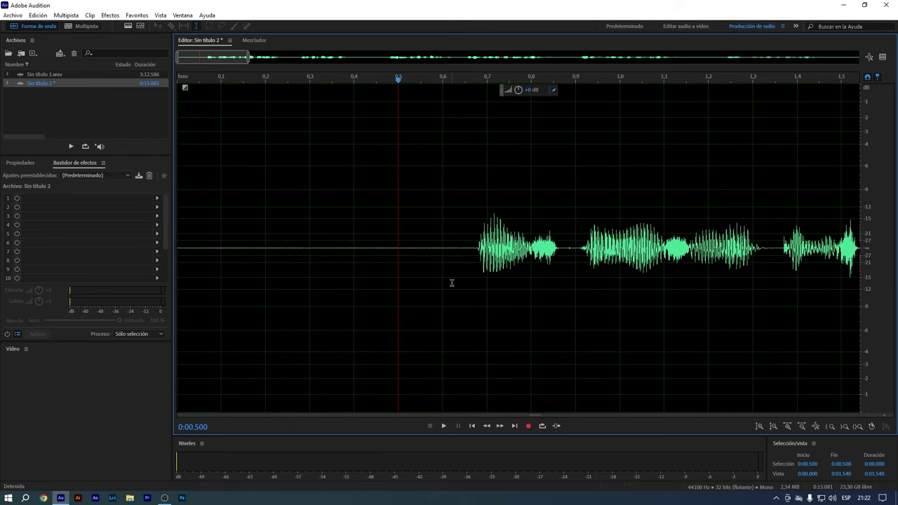
{"action": "left_click_drag", "start_coordinate": [531, 417], "coordinate": [177, 235]}
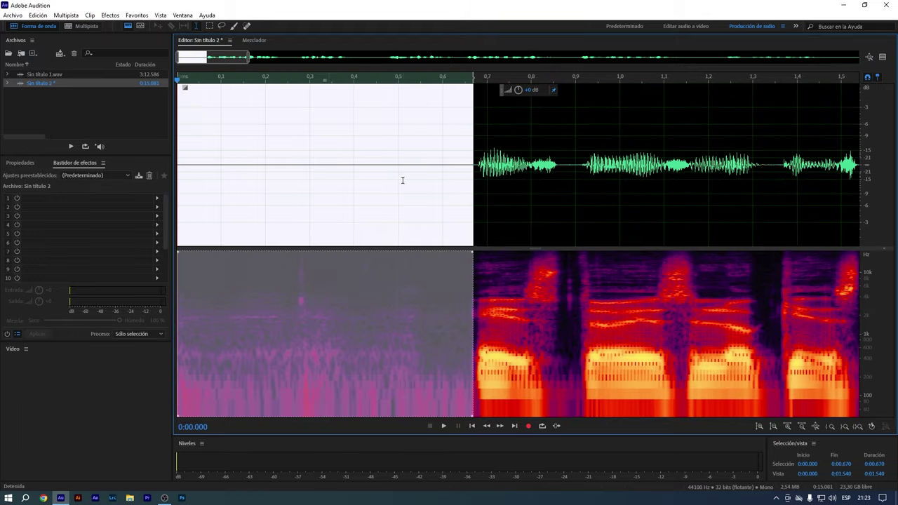
- Silence the stretch before the first spoken phrase, from 0:00.000 to about 0:00.676
{"action": "left_click", "coordinate": [382, 199]}
{"action": "left_click_drag", "start_coordinate": [475, 165], "coordinate": [135, 215]}
{"action": "right_click", "coordinate": [294, 195]}
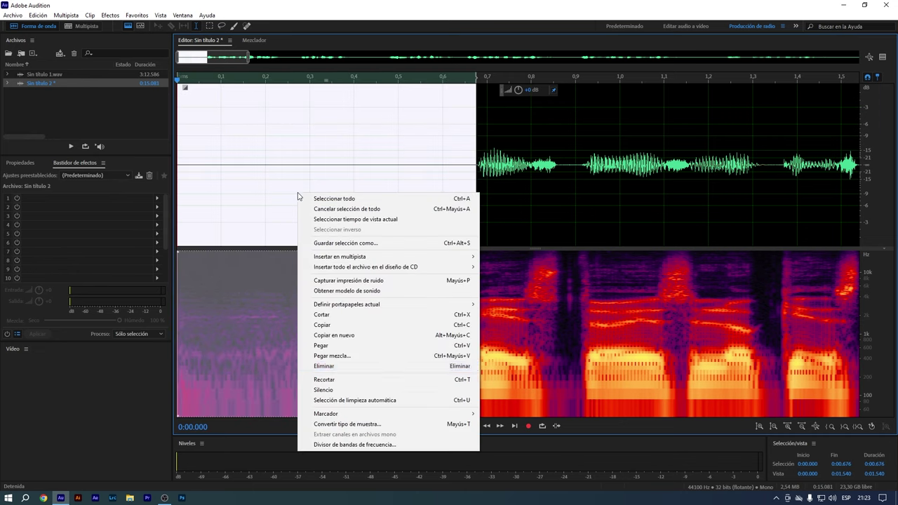
{"action": "left_click", "coordinate": [336, 387]}
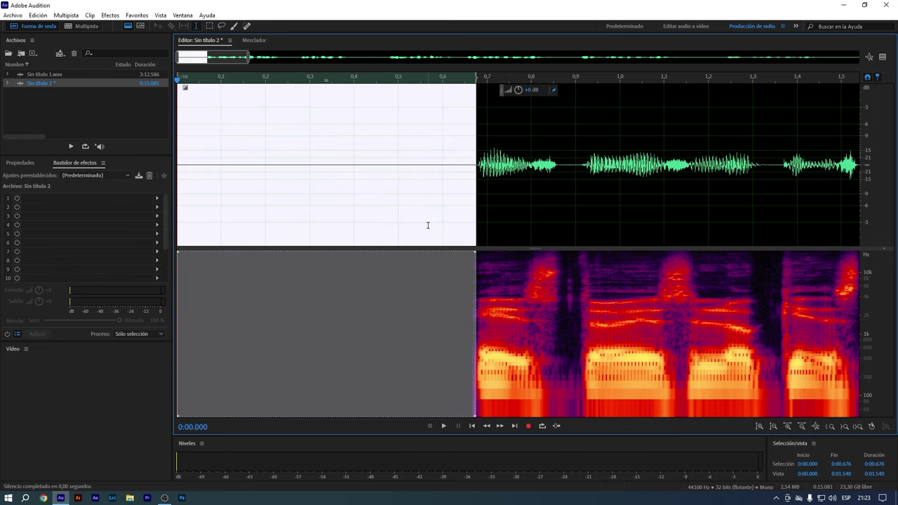
{"action": "left_click", "coordinate": [427, 222]}
- Select a noise-only section of the pause after the first phrase, from about 0:02.400 to 0:02.621
{"action": "scroll", "coordinate": [416, 206], "scroll_direction": "down", "scroll_amount": 2}
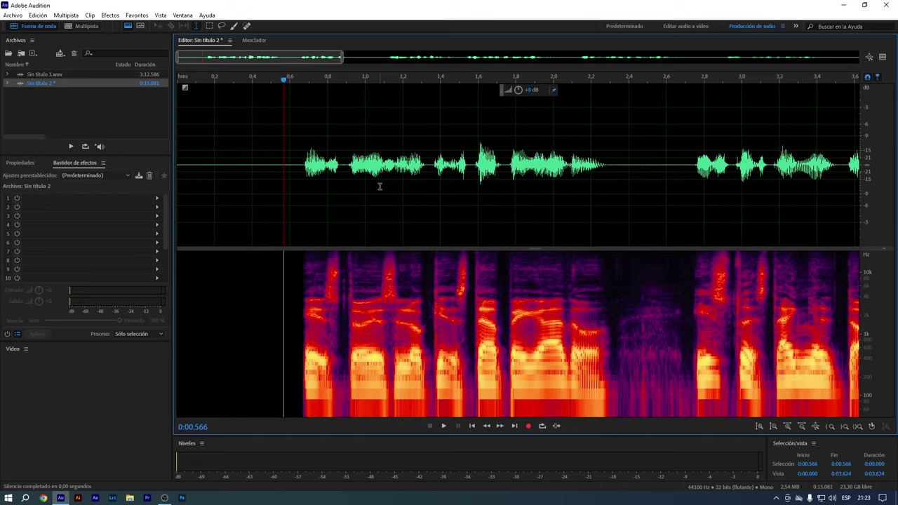
{"action": "left_click", "coordinate": [298, 176]}
{"action": "scroll", "coordinate": [298, 175], "scroll_direction": "down", "scroll_amount": 2}
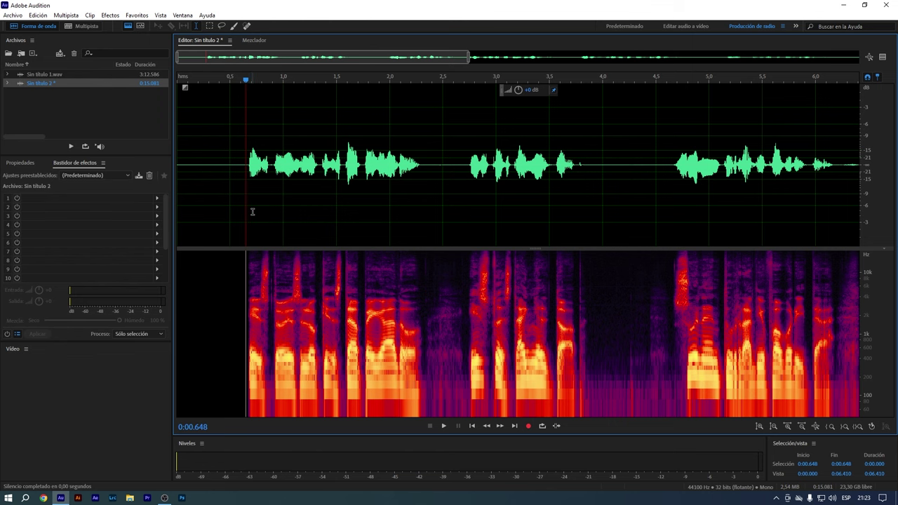
{"action": "scroll", "coordinate": [245, 207], "scroll_direction": "up", "scroll_amount": 4}
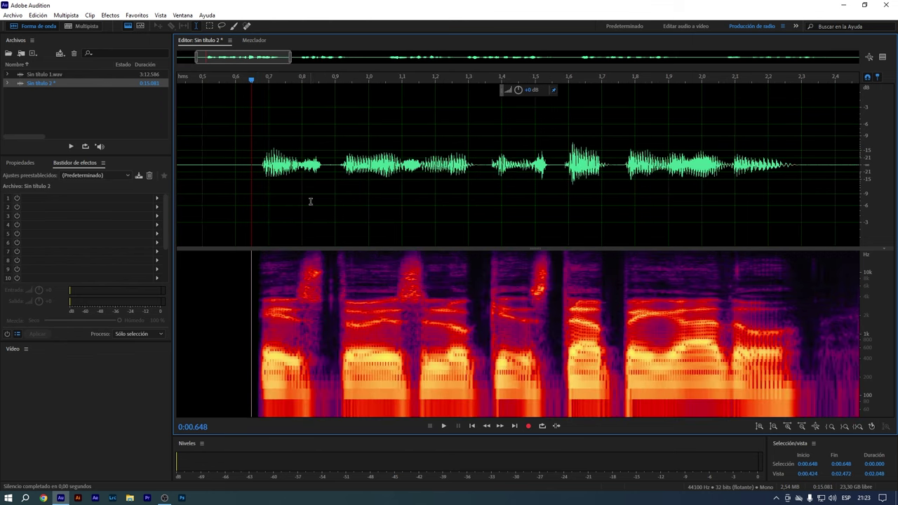
{"action": "scroll", "coordinate": [384, 198], "scroll_direction": "down", "scroll_amount": 3}
{"action": "scroll", "coordinate": [559, 190], "scroll_direction": "up", "scroll_amount": 5}
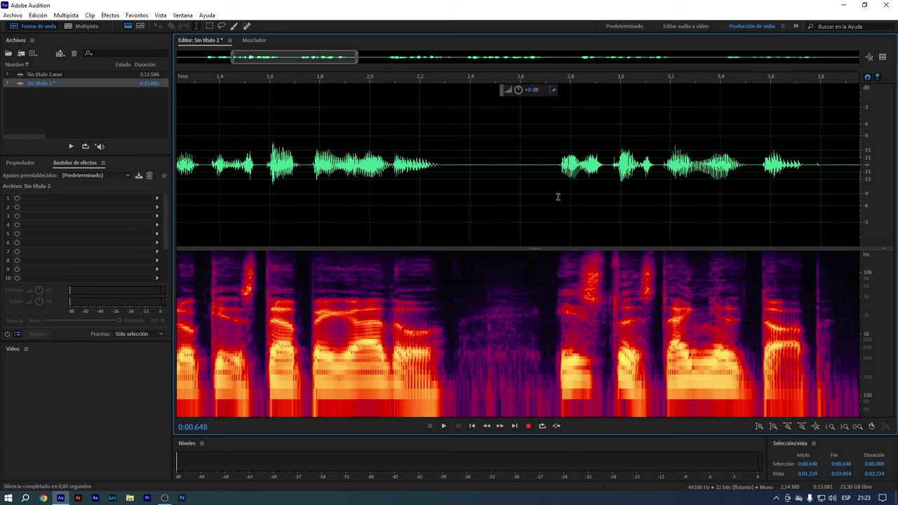
{"action": "scroll", "coordinate": [548, 173], "scroll_direction": "down", "scroll_amount": 1}
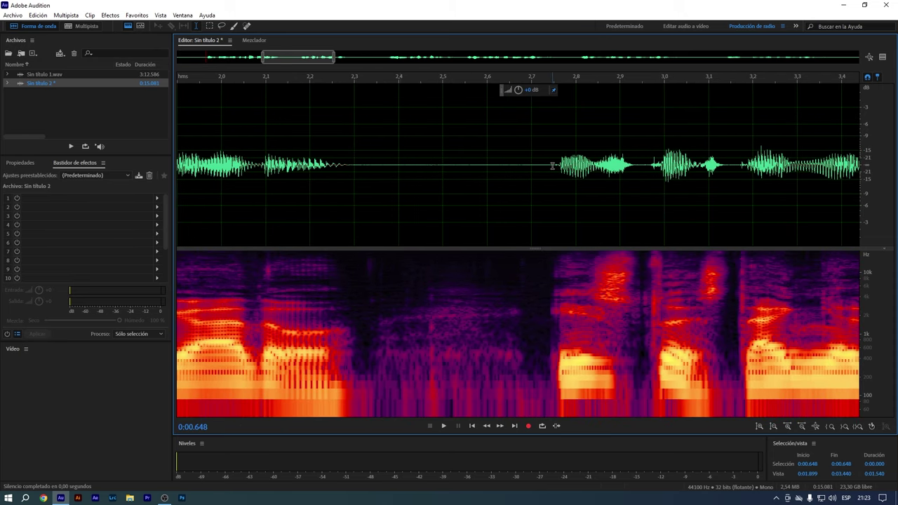
{"action": "left_click_drag", "start_coordinate": [400, 173], "coordinate": [496, 178]}
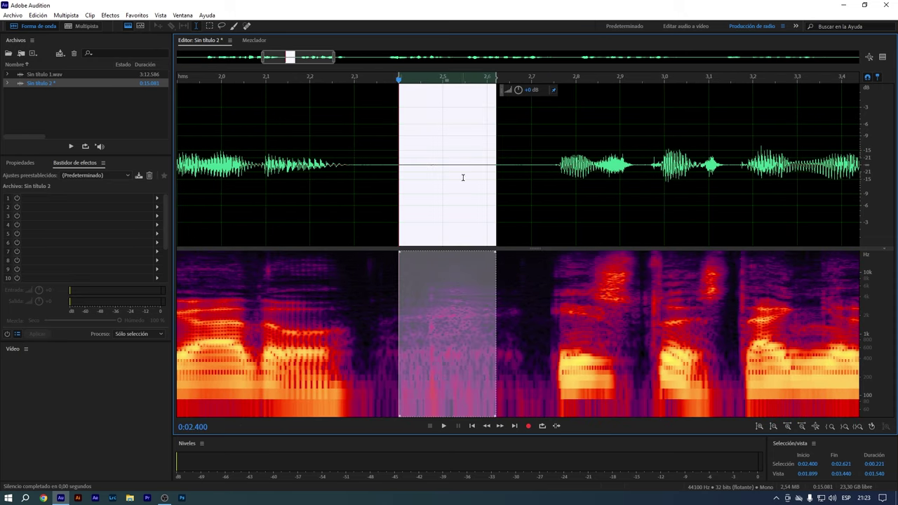
- Capture a noise print from the selected section and apply Noise Reduction to the entire file
{"action": "left_click", "coordinate": [111, 14]}
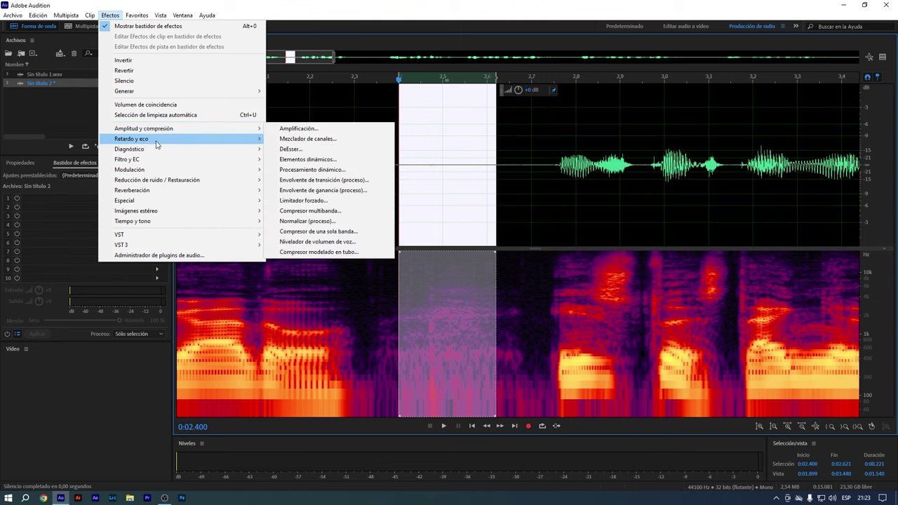
{"action": "mouse_move", "coordinate": [175, 179]}
{"action": "left_click", "coordinate": [319, 190]}
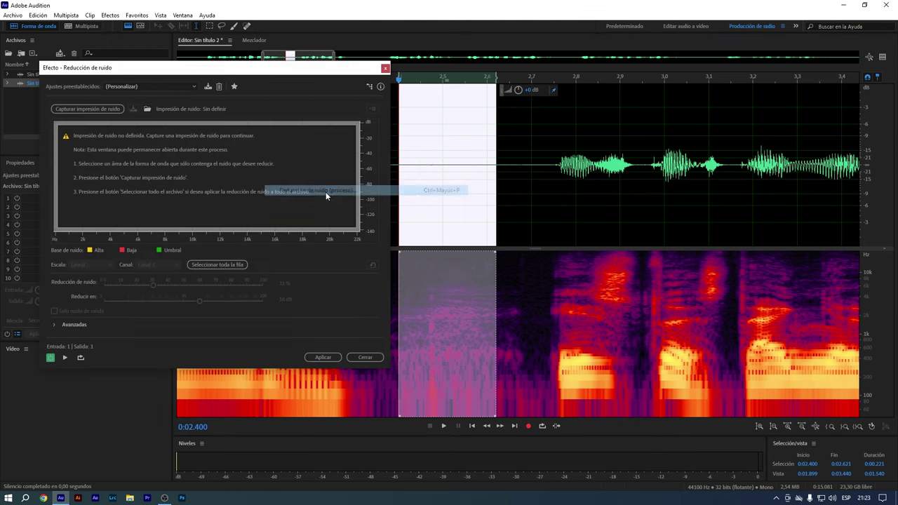
{"action": "left_click", "coordinate": [108, 109]}
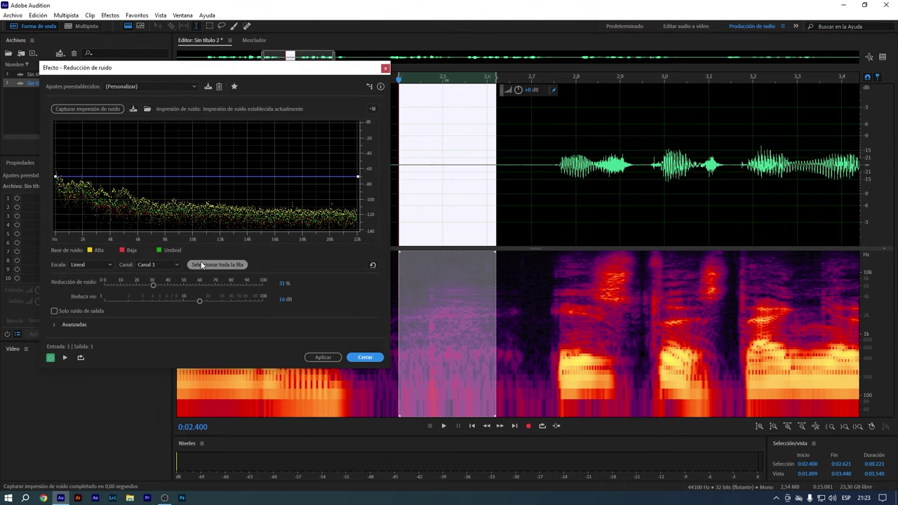
{"action": "left_click", "coordinate": [224, 265]}
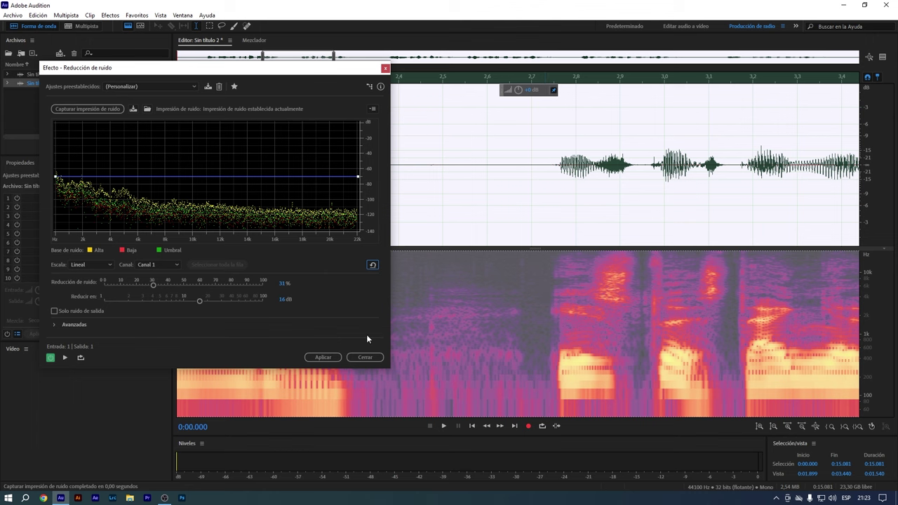
{"action": "left_click", "coordinate": [318, 359]}
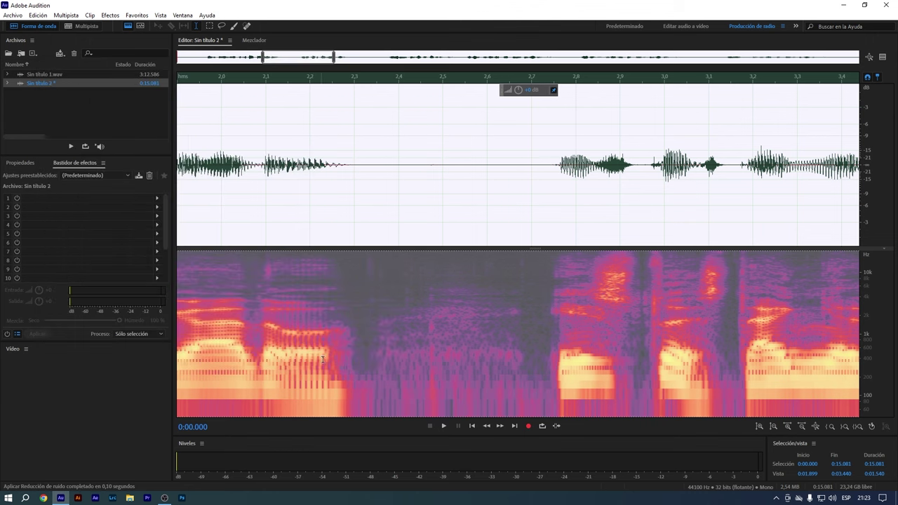
{"action": "left_click", "coordinate": [403, 184]}
- Silence the pause between the first and second phrases, from about 0:02.286 to 0:02.747
{"action": "scroll", "coordinate": [404, 184], "scroll_direction": "down", "scroll_amount": 10}
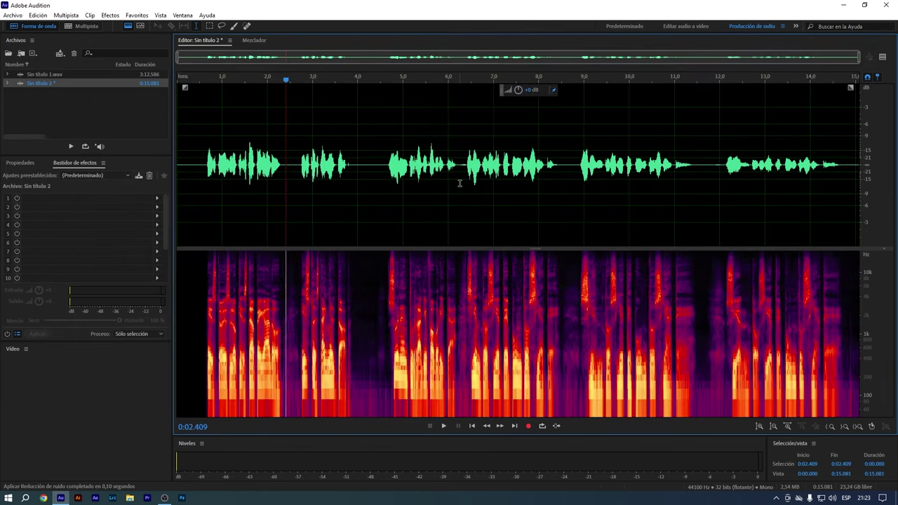
{"action": "key", "text": "ctrl+a"}
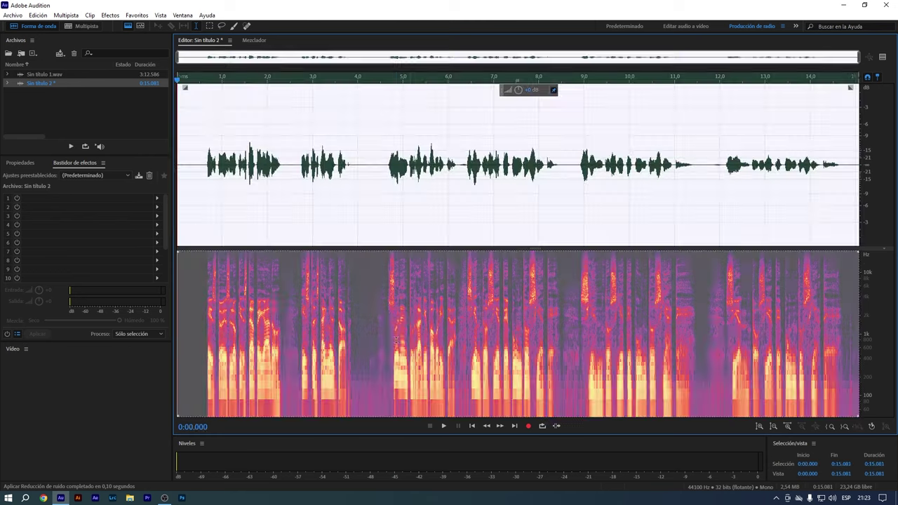
{"action": "left_click", "coordinate": [360, 193]}
{"action": "scroll", "coordinate": [331, 195], "scroll_direction": "up", "scroll_amount": 4}
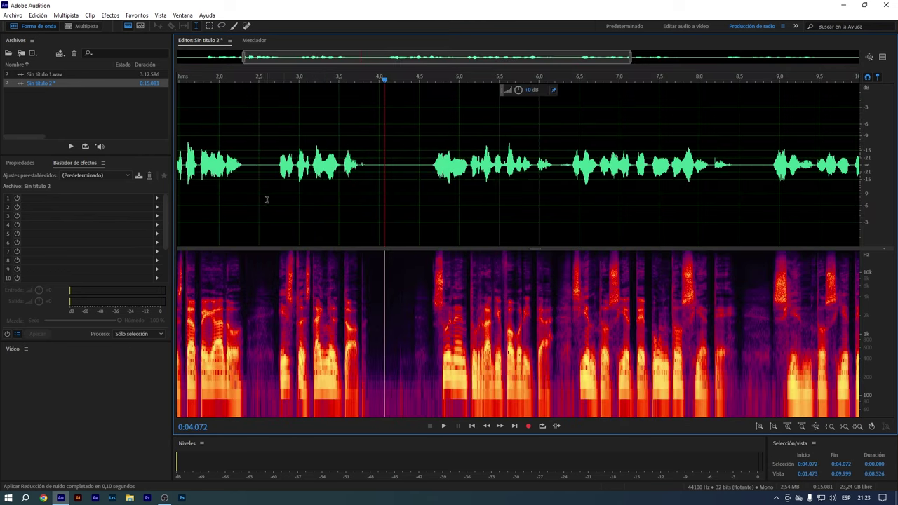
{"action": "scroll", "coordinate": [259, 185], "scroll_direction": "up", "scroll_amount": 4}
{"action": "left_click_drag", "start_coordinate": [271, 168], "coordinate": [474, 214]}
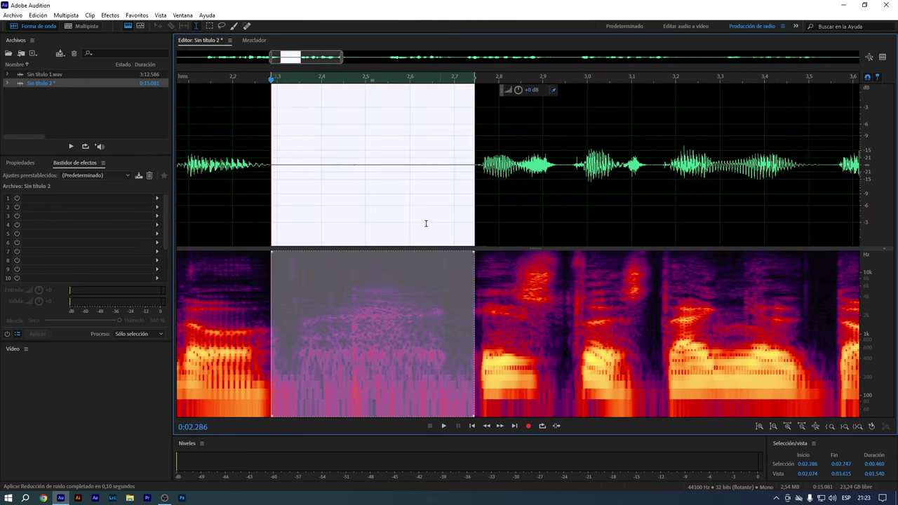
{"action": "right_click", "coordinate": [404, 218]}
{"action": "left_click", "coordinate": [428, 414]}
{"action": "left_click", "coordinate": [422, 224]}
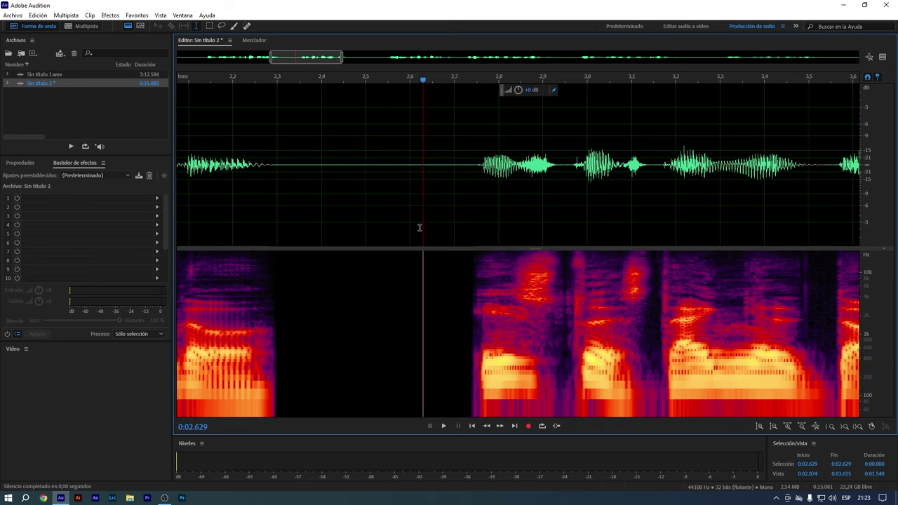
- Silence the pause between the second and third phrases, from about 0:03.852 to 0:04.674
{"action": "scroll", "coordinate": [418, 226], "scroll_direction": "down", "scroll_amount": 5}
{"action": "scroll", "coordinate": [554, 189], "scroll_direction": "up", "scroll_amount": 3}
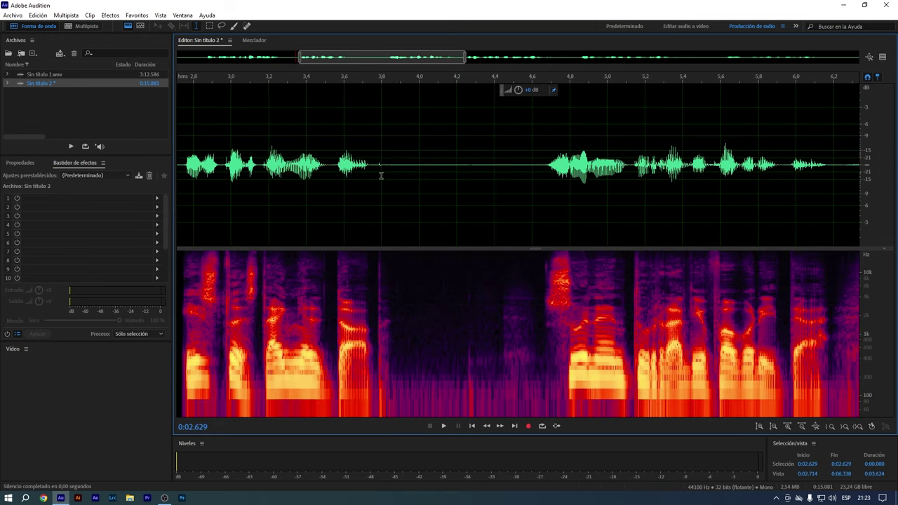
{"action": "left_click_drag", "start_coordinate": [392, 170], "coordinate": [547, 216]}
{"action": "right_click", "coordinate": [488, 201]}
{"action": "left_click", "coordinate": [533, 399]}
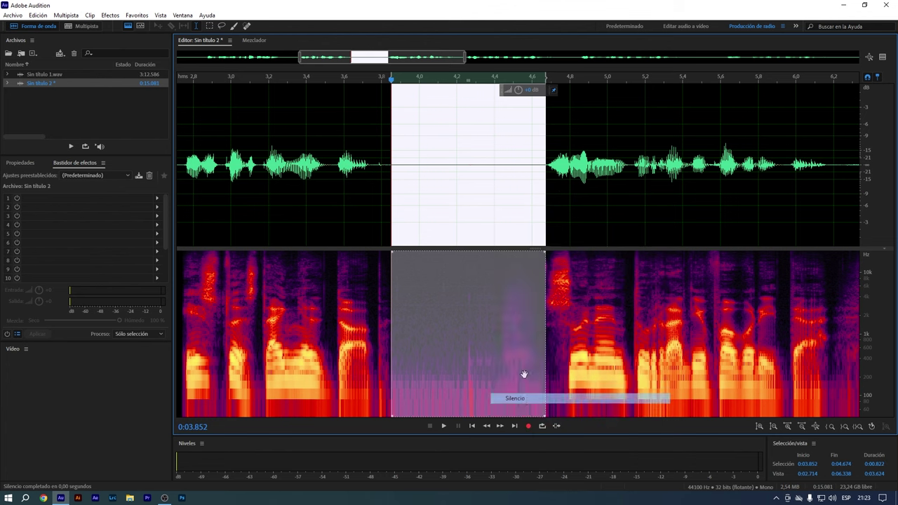
{"action": "left_click", "coordinate": [485, 226]}
- Examine the small high-frequency spot near 2.10 s in the spectrogram, at the end of the first phrase
{"action": "scroll", "coordinate": [305, 255], "scroll_direction": "up", "scroll_amount": 2}
{"action": "left_click", "coordinate": [310, 270]}
{"action": "scroll", "coordinate": [312, 273], "scroll_direction": "up", "scroll_amount": 3}
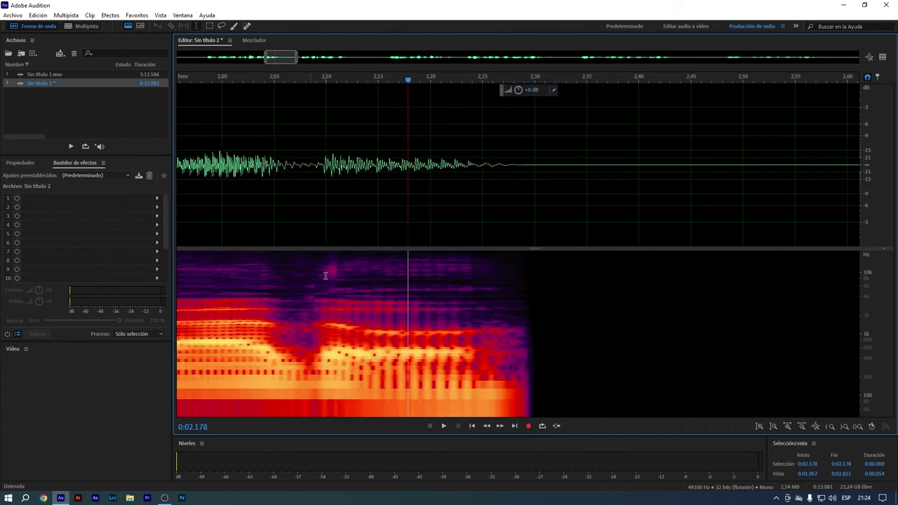
{"action": "scroll", "coordinate": [321, 275], "scroll_direction": "up", "scroll_amount": 4}
{"action": "left_click_drag", "start_coordinate": [323, 275], "coordinate": [382, 282]}
{"action": "scroll", "coordinate": [403, 228], "scroll_direction": "down", "scroll_amount": 4}
{"action": "left_click", "coordinate": [451, 215]}
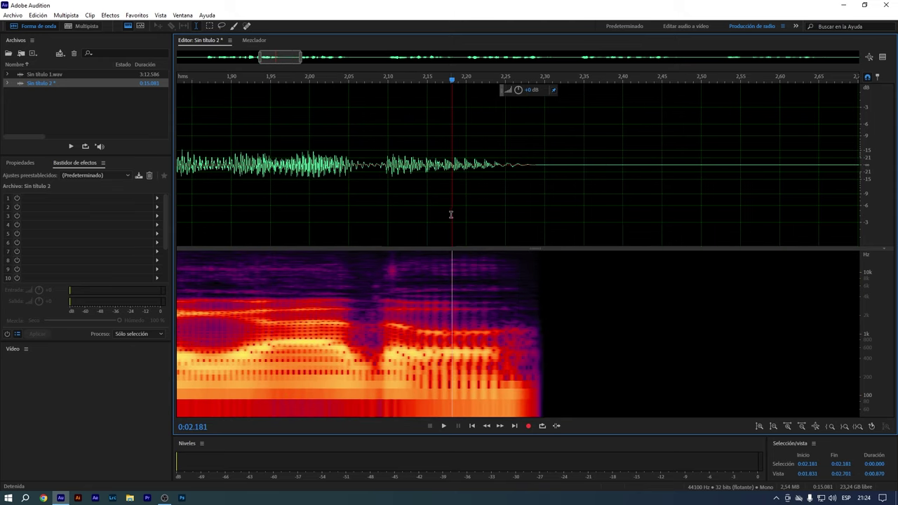
- Heal the high-frequency spot near 2.10 s in the spectrogram using the Spot Healing Brush at 18 px
{"action": "left_click", "coordinate": [245, 28]}
{"action": "scroll", "coordinate": [393, 268], "scroll_direction": "down", "scroll_amount": 1}
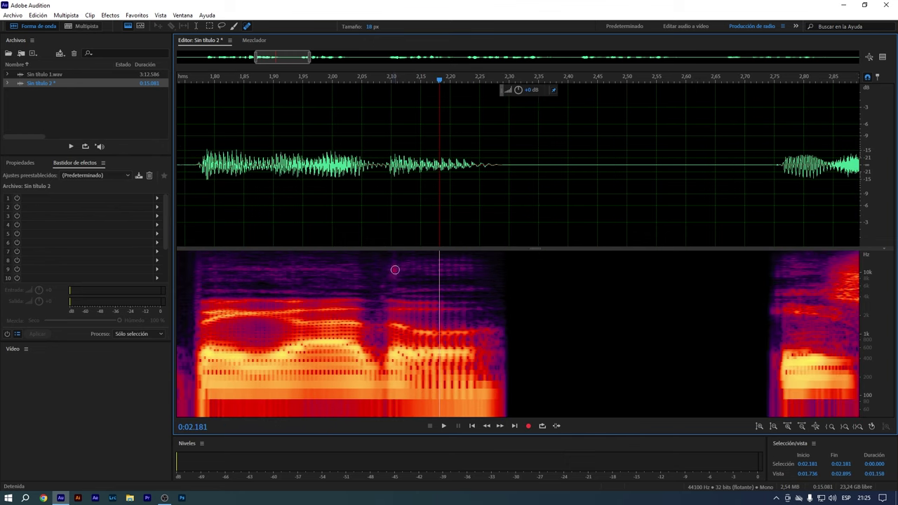
{"action": "scroll", "coordinate": [394, 271], "scroll_direction": "down", "scroll_amount": 1}
{"action": "scroll", "coordinate": [394, 275], "scroll_direction": "up", "scroll_amount": 1}
{"action": "left_click_drag", "start_coordinate": [394, 279], "coordinate": [393, 260]}
{"action": "scroll", "coordinate": [404, 242], "scroll_direction": "down", "scroll_amount": 1}
- Play back the cleaned recording from about 0:02.417, just before the second phrase
{"action": "scroll", "coordinate": [417, 266], "scroll_direction": "down", "scroll_amount": 8}
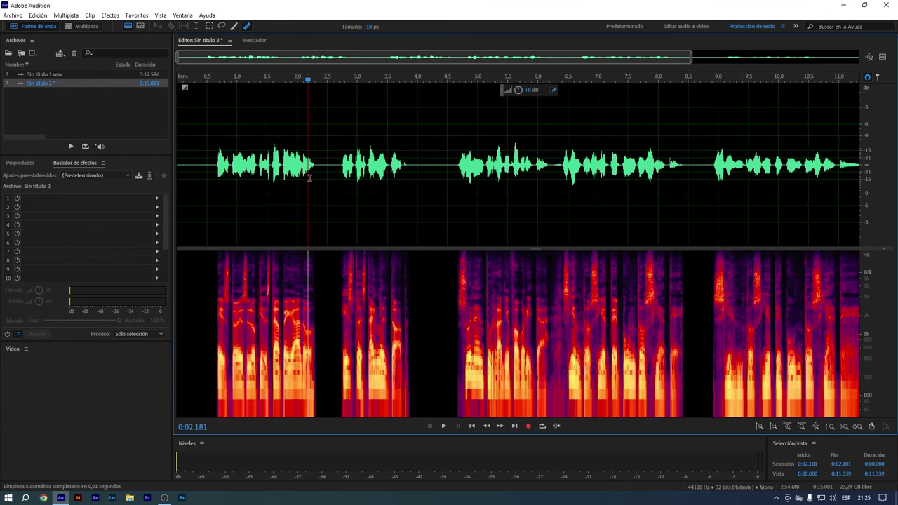
{"action": "left_click", "coordinate": [327, 186]}
{"action": "key", "text": "space"}
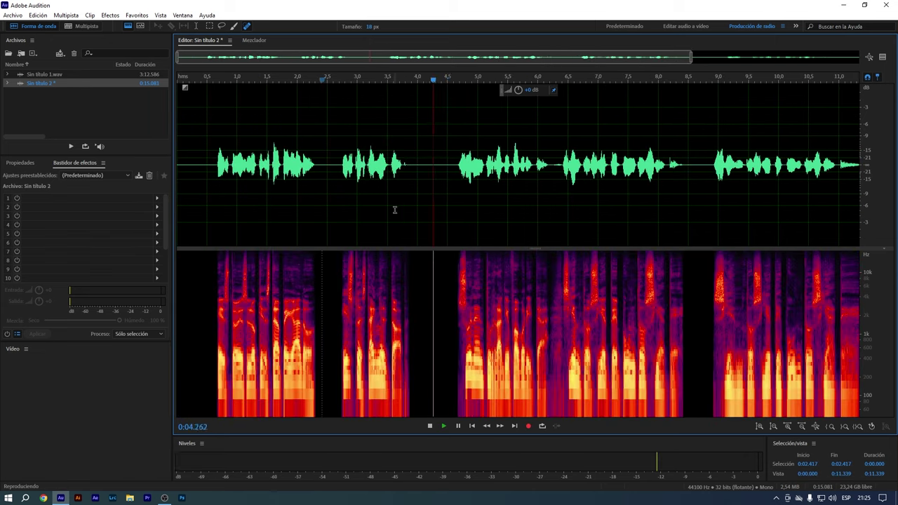
{"action": "scroll", "coordinate": [445, 202], "scroll_direction": "up", "scroll_amount": 2}
{"action": "scroll", "coordinate": [462, 185], "scroll_direction": "down", "scroll_amount": 1}
{"action": "scroll", "coordinate": [462, 186], "scroll_direction": "down", "scroll_amount": 1}
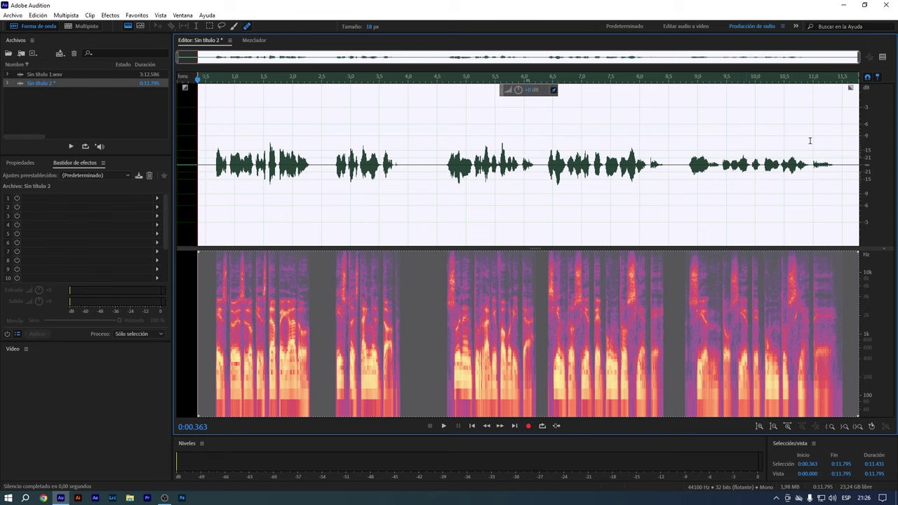
- Clear the audio selection and enlarge the waveform pane above the spectrogram
{"action": "left_click", "coordinate": [210, 180]}
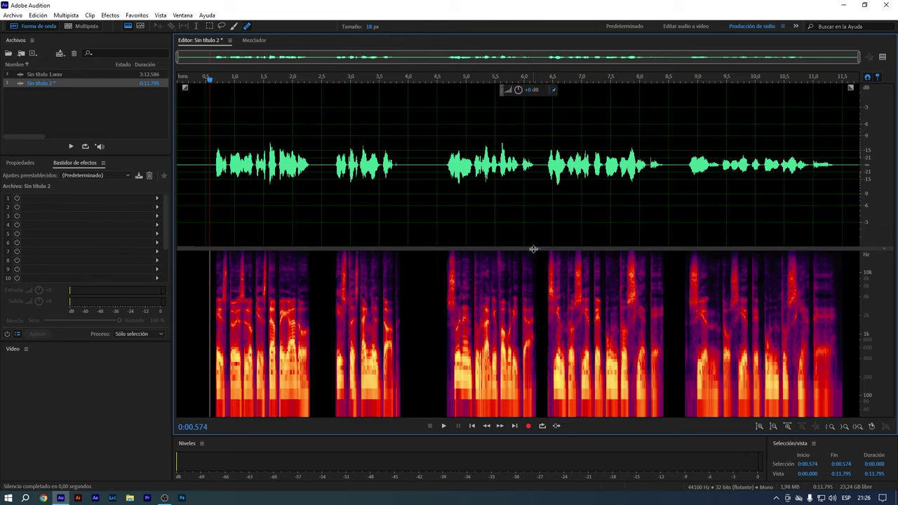
{"action": "left_click_drag", "start_coordinate": [535, 248], "coordinate": [535, 349]}
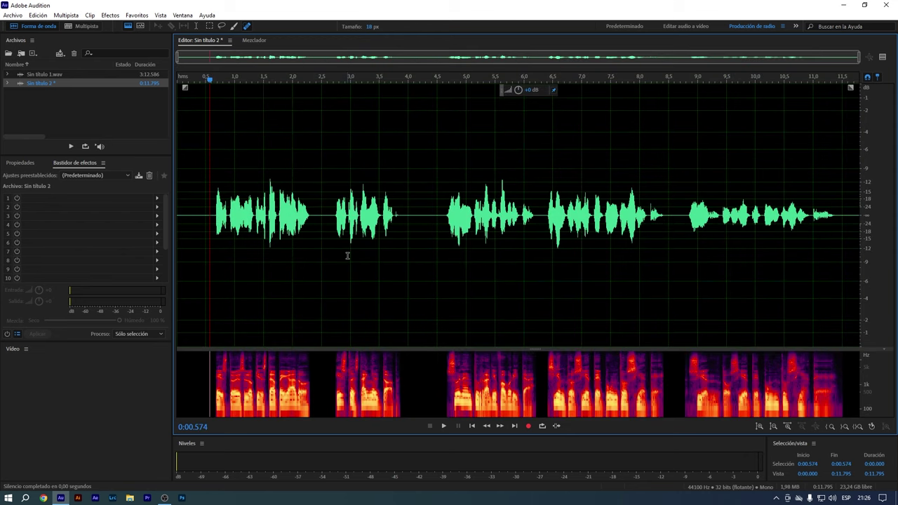
- Load the Voz Documental 2 preset into the effects rack and open its DeEsser Mono effect
{"action": "left_click", "coordinate": [109, 176]}
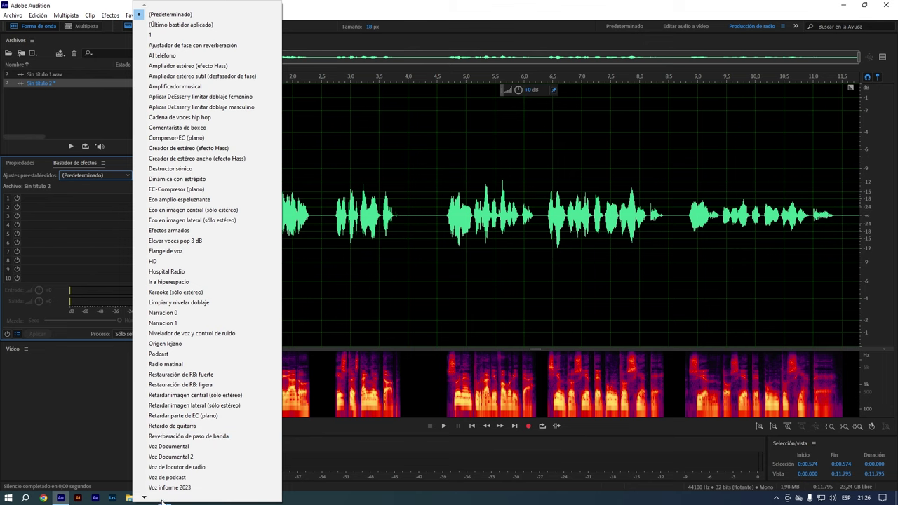
{"action": "left_click", "coordinate": [171, 457]}
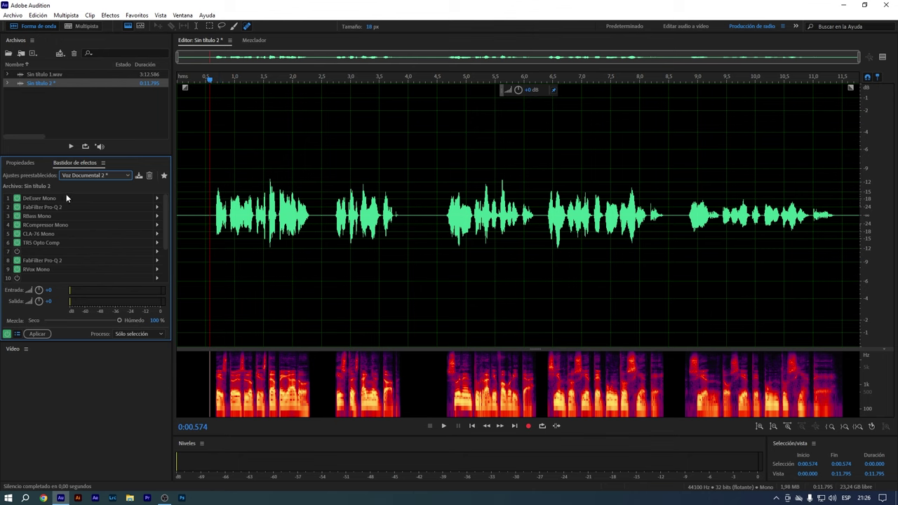
{"action": "left_click", "coordinate": [40, 200]}
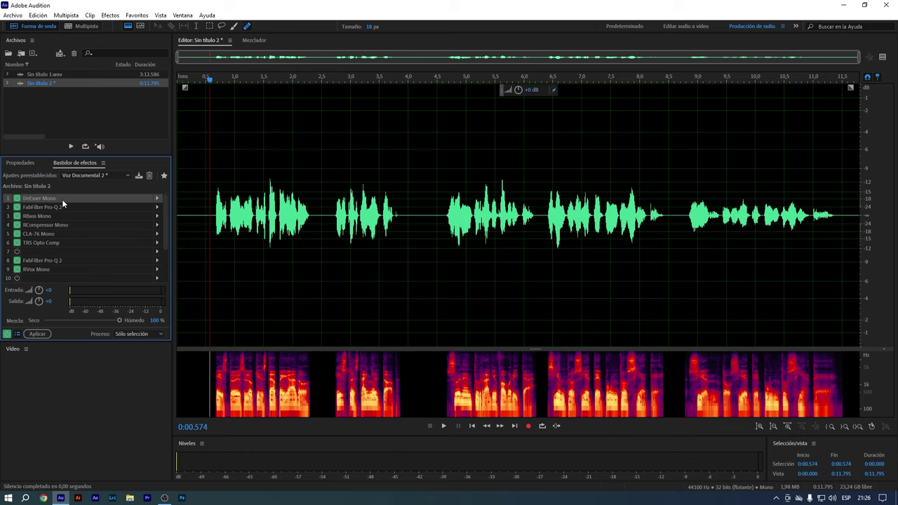
{"action": "double_click", "coordinate": [62, 199]}
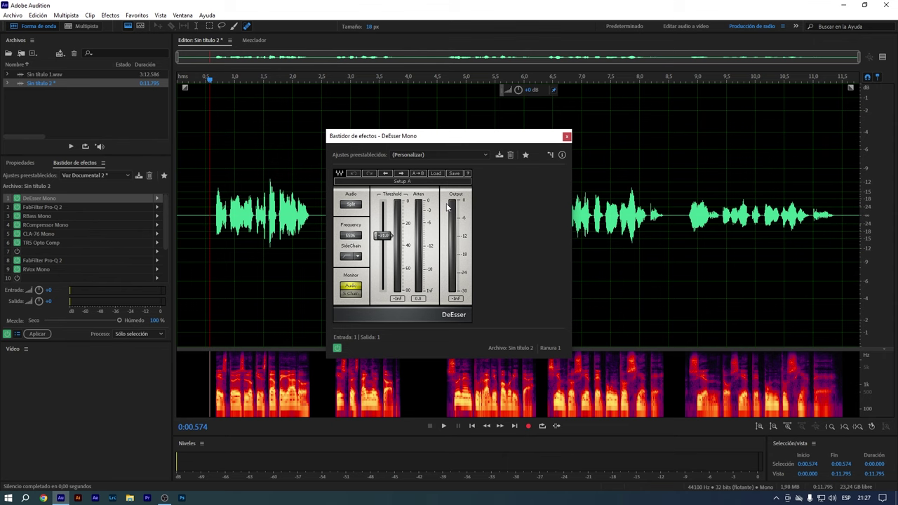
- Raise the DeEsser Mono threshold to about -27.4 and close the effect
{"action": "mouse_move", "coordinate": [384, 242]}
{"action": "left_mouse_down"}
{"action": "mouse_move", "coordinate": [384, 291]}
{"action": "mouse_move", "coordinate": [384, 226]}
{"action": "mouse_move", "coordinate": [384, 278]}
{"action": "mouse_move", "coordinate": [390, 232]}
{"action": "left_mouse_up"}
{"action": "left_click", "coordinate": [567, 136]}
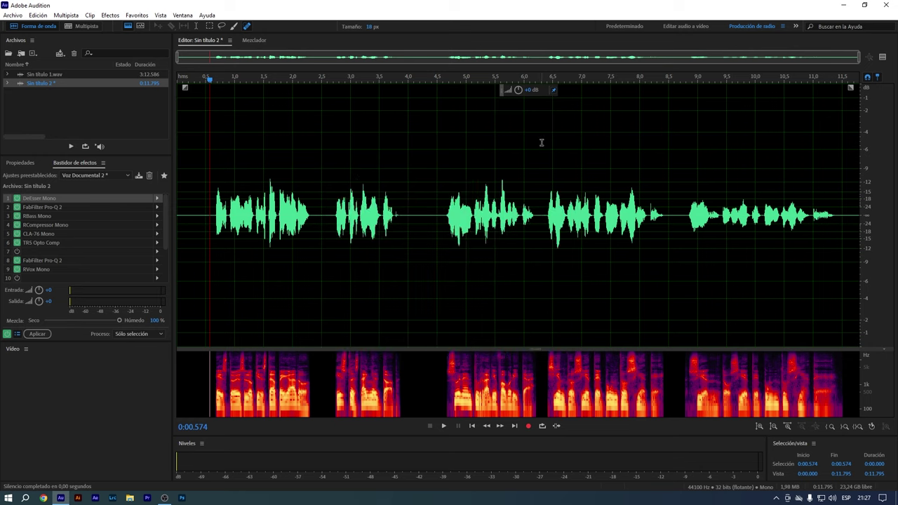
- Open the slot 2 FabFilter Pro-Q 2, lower the low bell to about +2.85 dB near 57 Hz, and reduce the violet high shelf's boost
{"action": "double_click", "coordinate": [47, 207]}
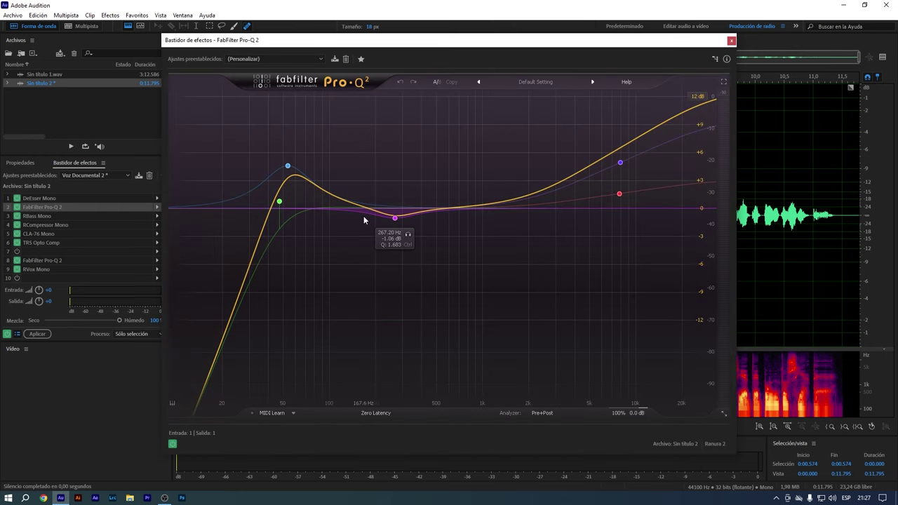
{"action": "mouse_move", "coordinate": [288, 166]}
{"action": "left_mouse_down"}
{"action": "mouse_move", "coordinate": [290, 190]}
{"action": "mouse_move", "coordinate": [291, 181]}
{"action": "left_mouse_up"}
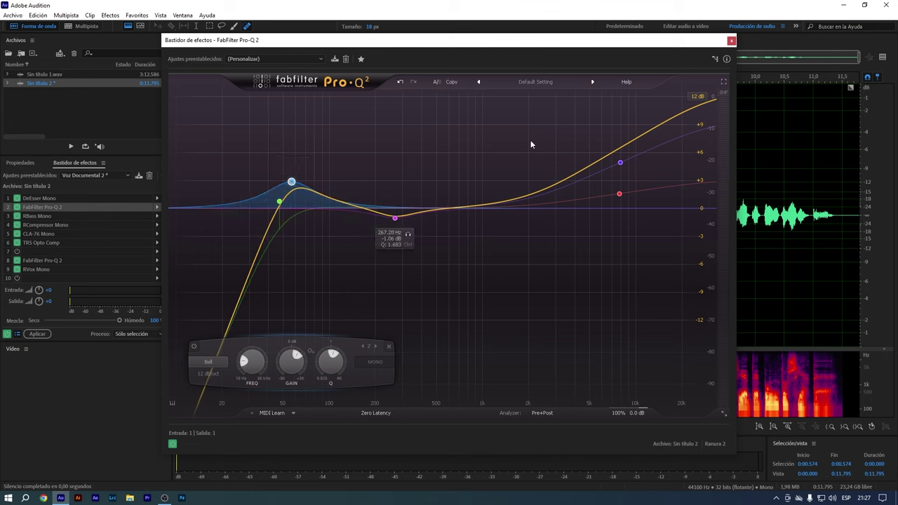
{"action": "left_click_drag", "start_coordinate": [621, 164], "coordinate": [574, 208]}
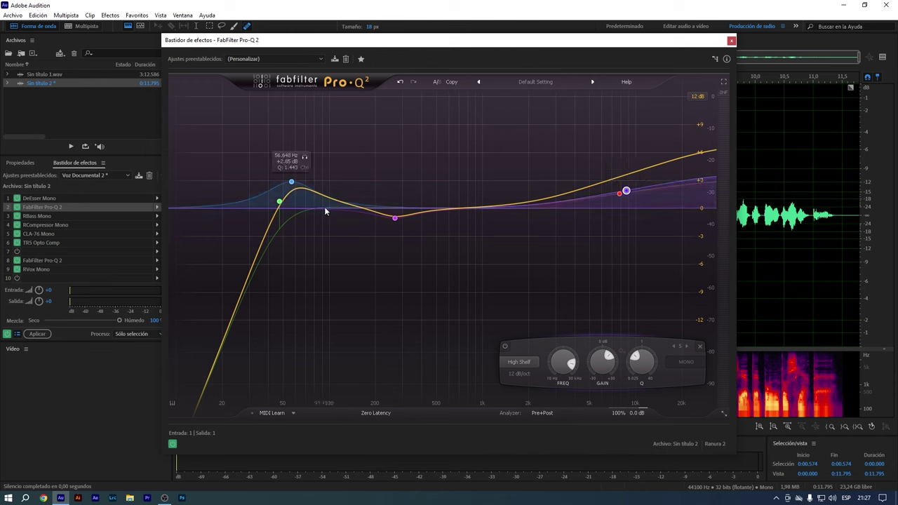
- Recheck the DeEsser, and switch off RBass, RCompressor, CLA-76, TR5 Opto Comp, the slot 8 Pro-Q 2 and RVox in the rack
{"action": "double_click", "coordinate": [47, 200]}
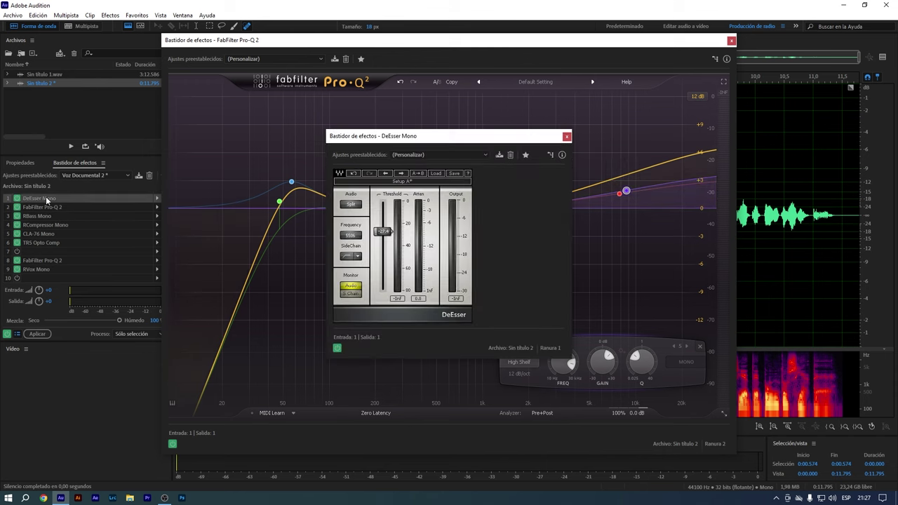
{"action": "left_click", "coordinate": [567, 137]}
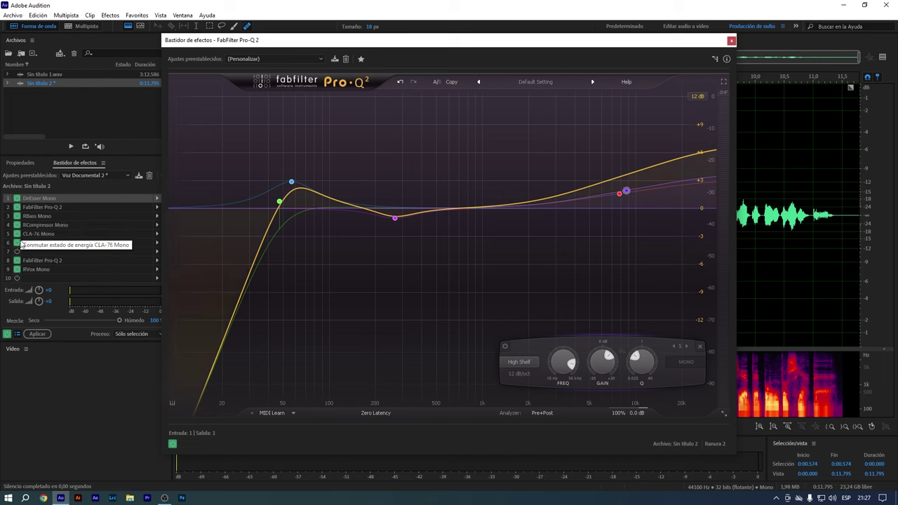
{"action": "left_click", "coordinate": [18, 217]}
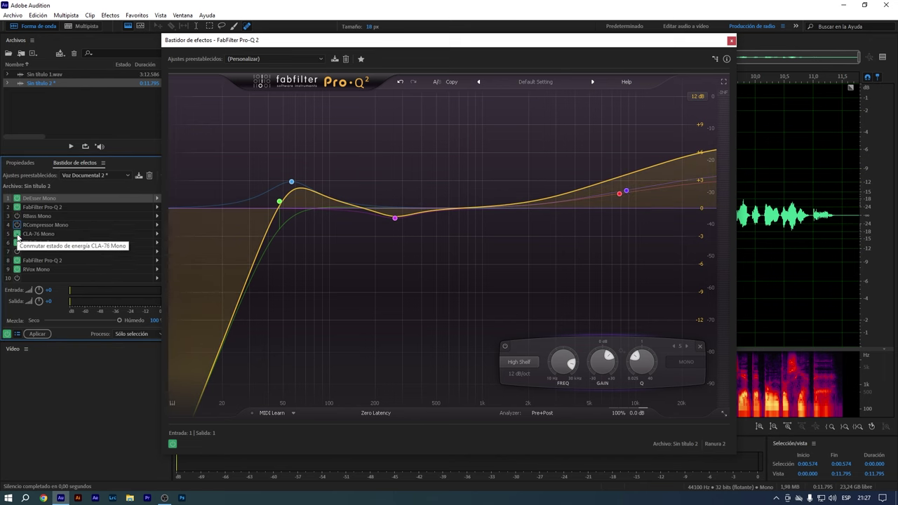
{"action": "left_click", "coordinate": [17, 224]}
{"action": "left_click", "coordinate": [17, 234]}
{"action": "left_click", "coordinate": [16, 243]}
{"action": "left_click", "coordinate": [17, 261]}
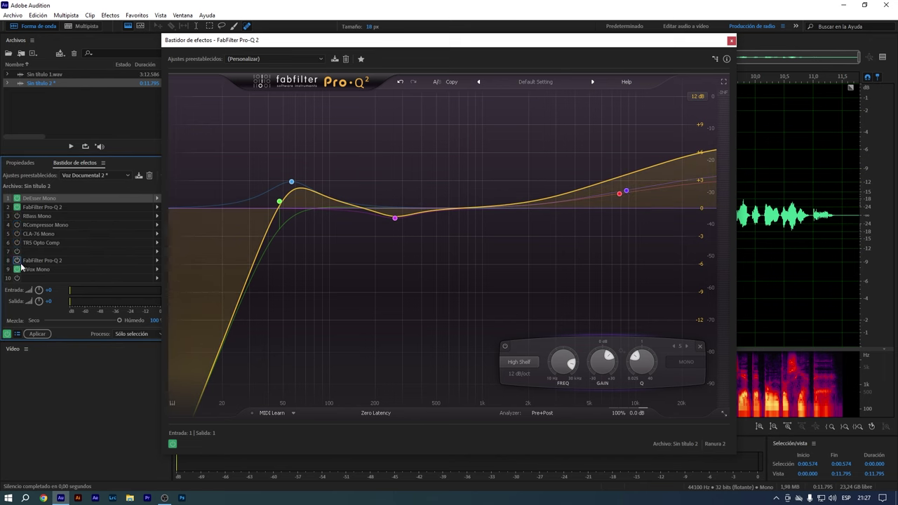
{"action": "left_click", "coordinate": [17, 270]}
- Set the high shelf to about 19.4 kHz, +5.17 dB, the low bell to 47.9 Hz, +2.65 dB, and the low-mid cut to 188 Hz, -1.51 dB
{"action": "left_click_drag", "start_coordinate": [626, 191], "coordinate": [684, 192]}
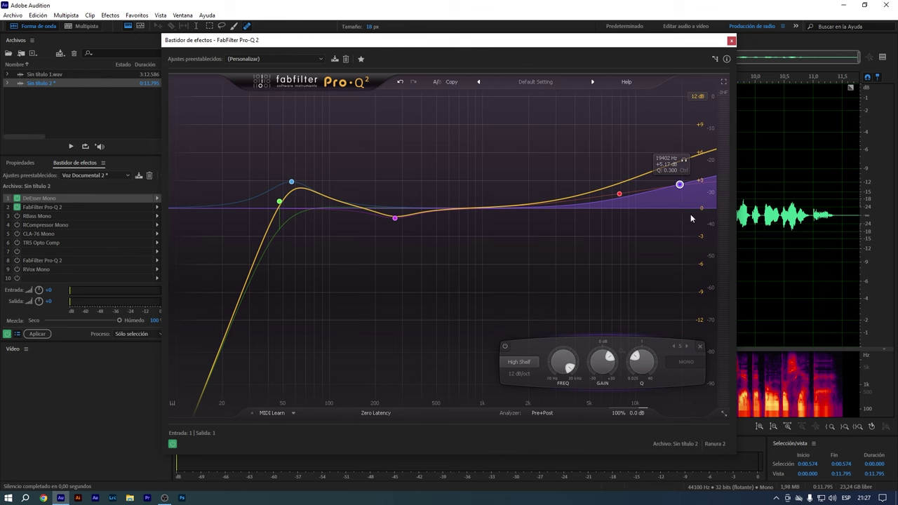
{"action": "left_click_drag", "start_coordinate": [293, 188], "coordinate": [281, 185]}
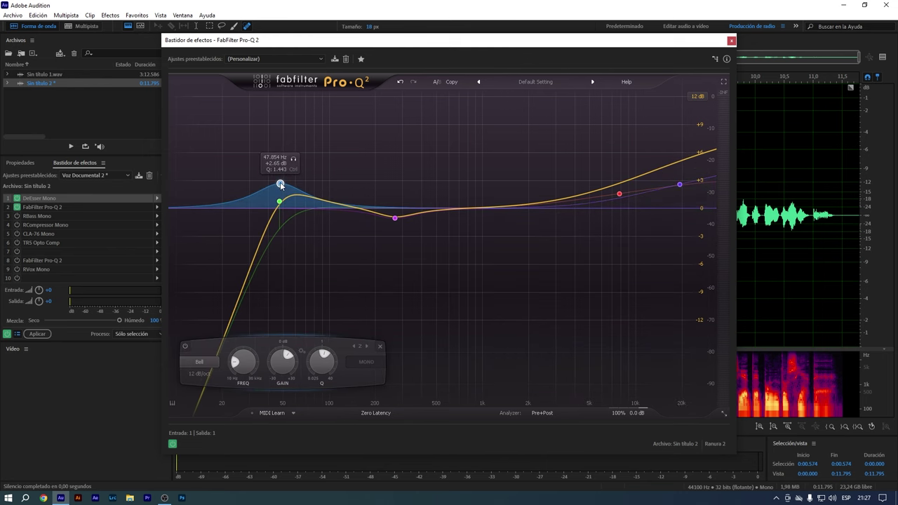
{"action": "left_click_drag", "start_coordinate": [395, 218], "coordinate": [371, 225]}
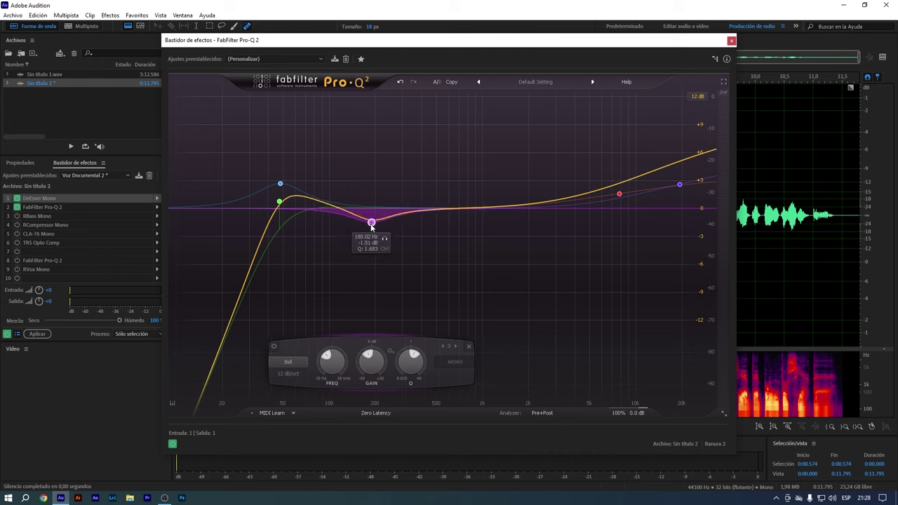
- Audition the soloed 188 Hz cut band during playback, and restore the full equalizer output
{"action": "left_click", "coordinate": [385, 241]}
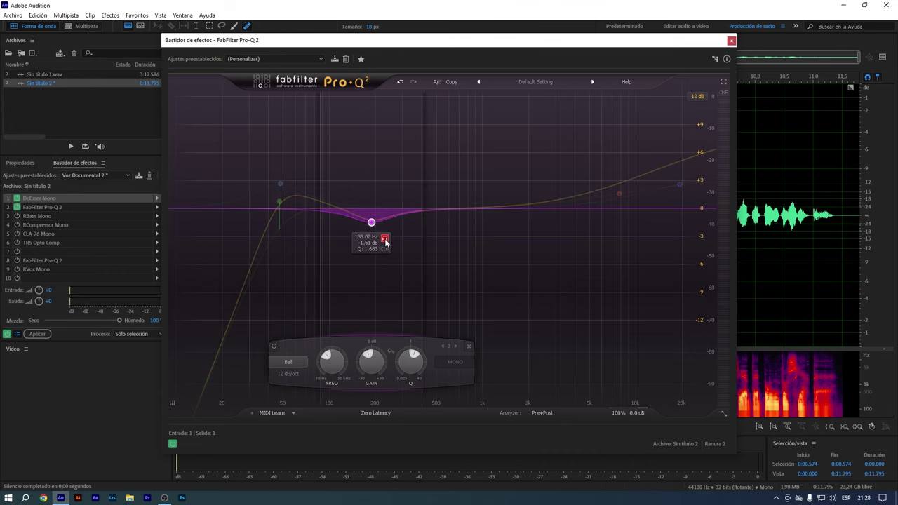
{"action": "key", "text": "space"}
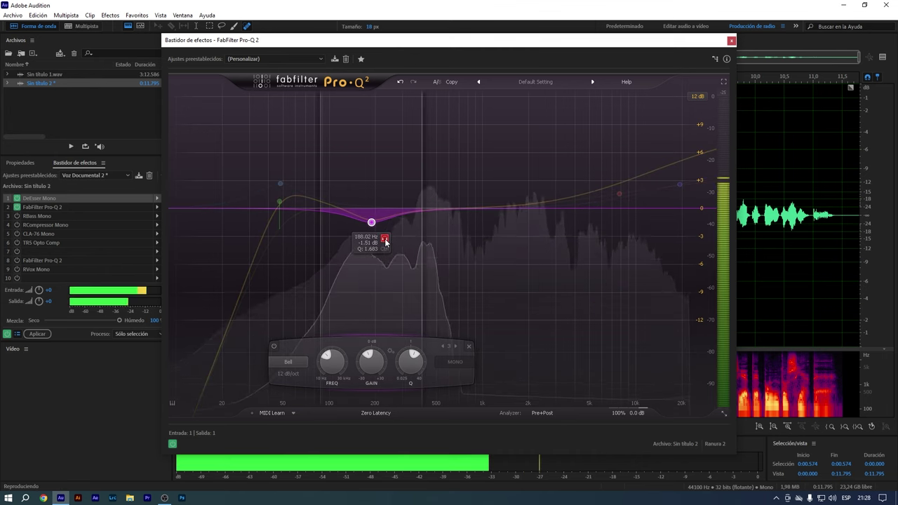
{"action": "key", "text": "space"}
{"action": "left_click", "coordinate": [385, 241]}
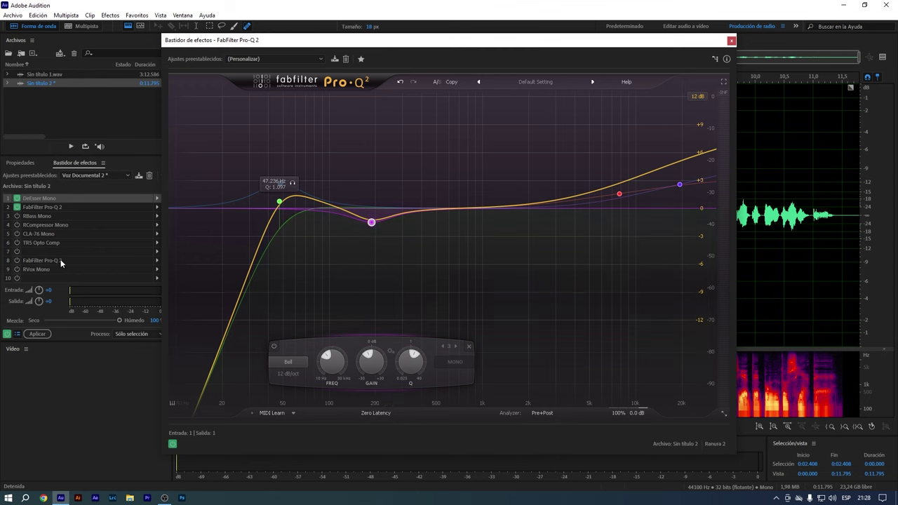
- Switch on and open the RCompressor Mono effect, and close the equalizer window
{"action": "left_click", "coordinate": [49, 228]}
{"action": "double_click", "coordinate": [49, 226]}
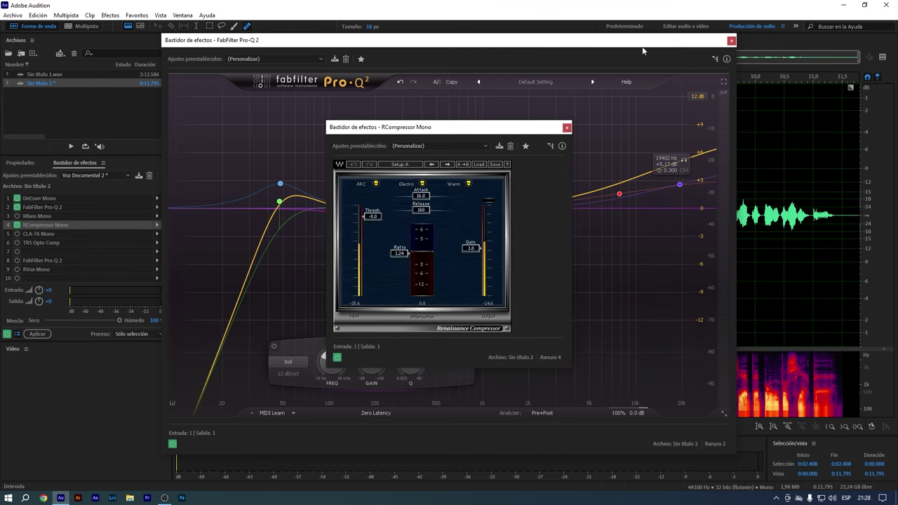
{"action": "left_click", "coordinate": [731, 40]}
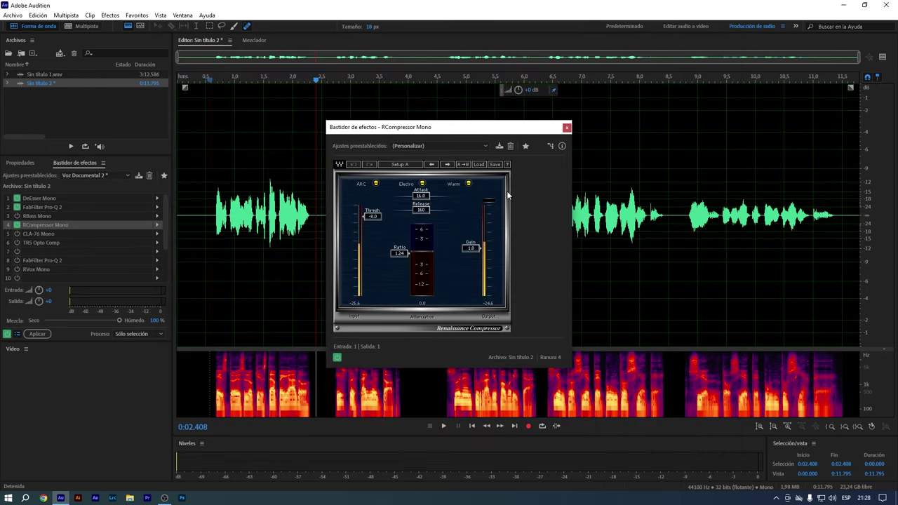
{"action": "left_click_drag", "start_coordinate": [536, 134], "coordinate": [370, 167]}
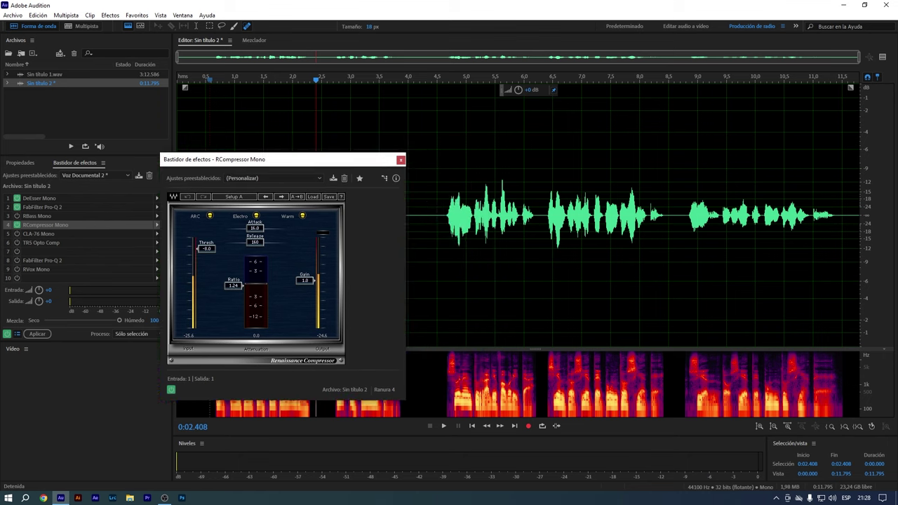
- Show the effects preview editor without spectrograms, and select the first phrase from about 0:00.500 to 0:02.603
{"action": "left_click", "coordinate": [883, 56]}
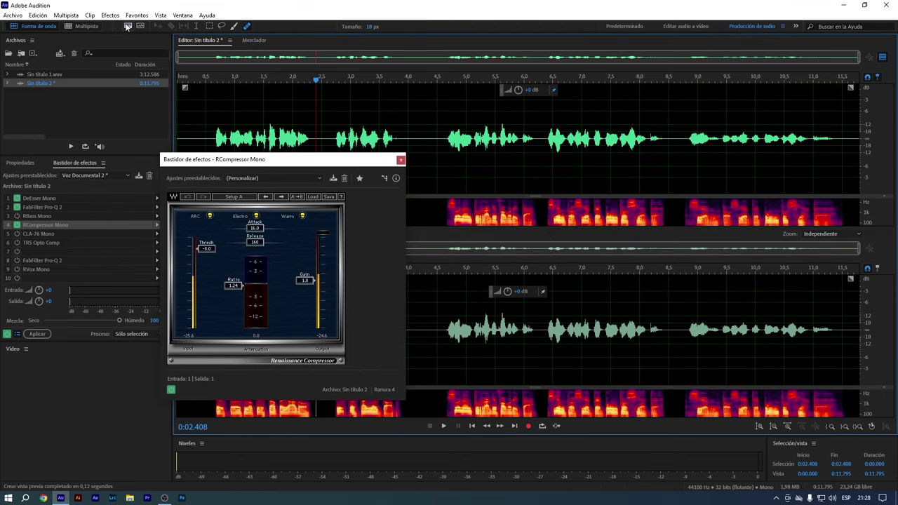
{"action": "left_click", "coordinate": [128, 26]}
{"action": "left_click_drag", "start_coordinate": [289, 160], "coordinate": [656, 146]}
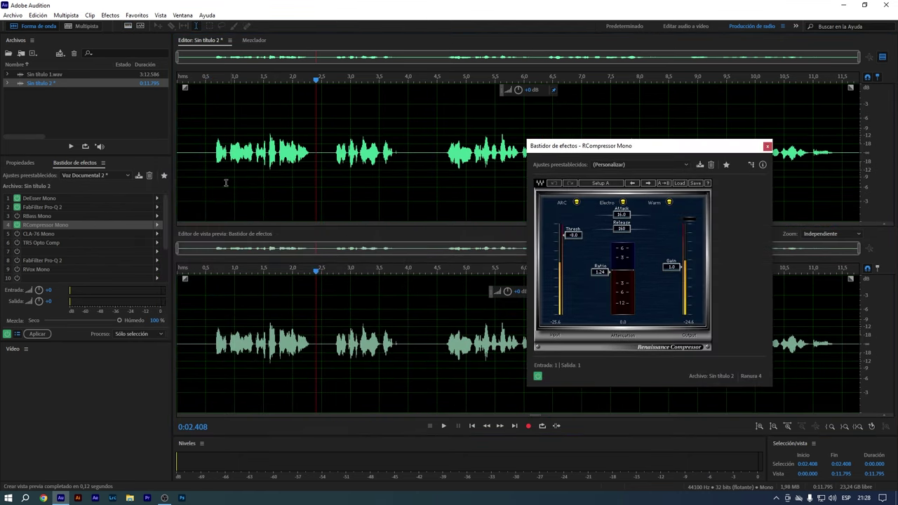
{"action": "scroll", "coordinate": [207, 171], "scroll_direction": "up", "scroll_amount": 2}
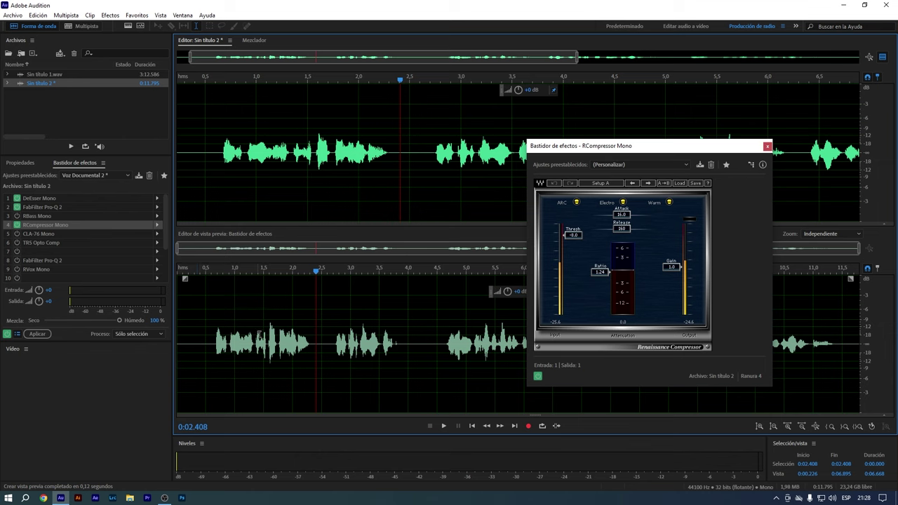
{"action": "left_click_drag", "start_coordinate": [206, 337], "coordinate": [327, 342]}
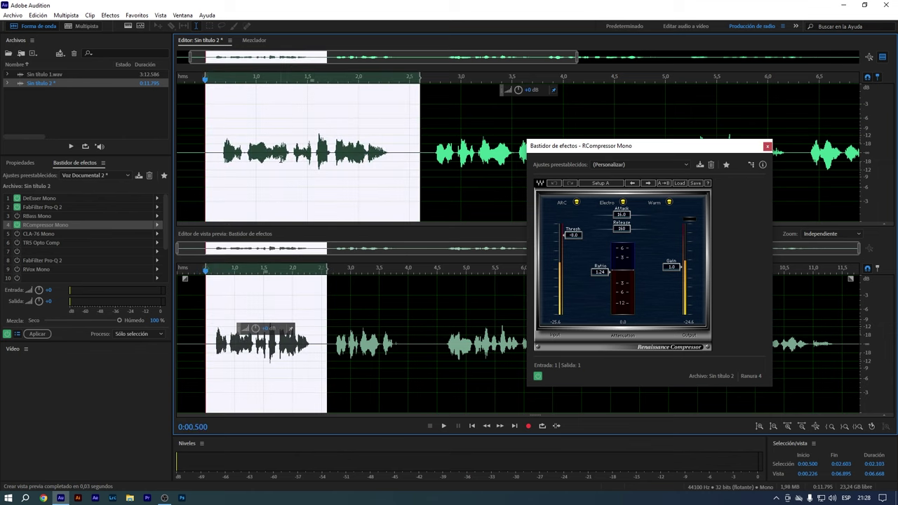
- Try different compressor gains against the preview, settling on a threshold of -24.3 and a gain of 3.3
{"action": "left_click_drag", "start_coordinate": [573, 234], "coordinate": [573, 251]}
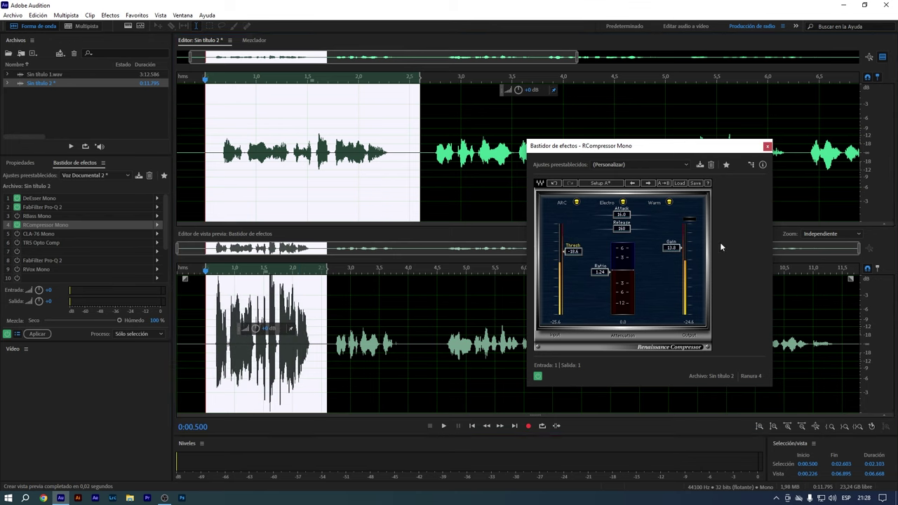
{"action": "left_click_drag", "start_coordinate": [674, 249], "coordinate": [674, 261]}
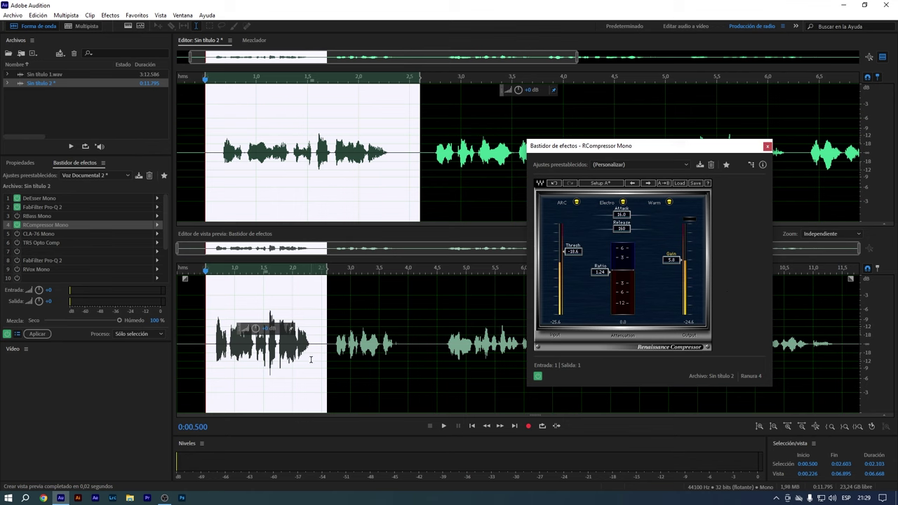
{"action": "left_click_drag", "start_coordinate": [675, 261], "coordinate": [676, 242]}
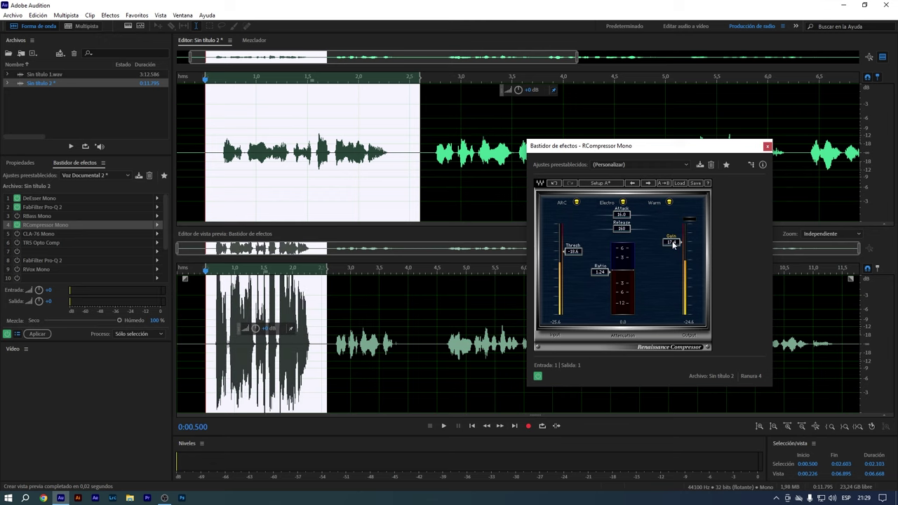
{"action": "left_click_drag", "start_coordinate": [671, 243], "coordinate": [672, 264]}
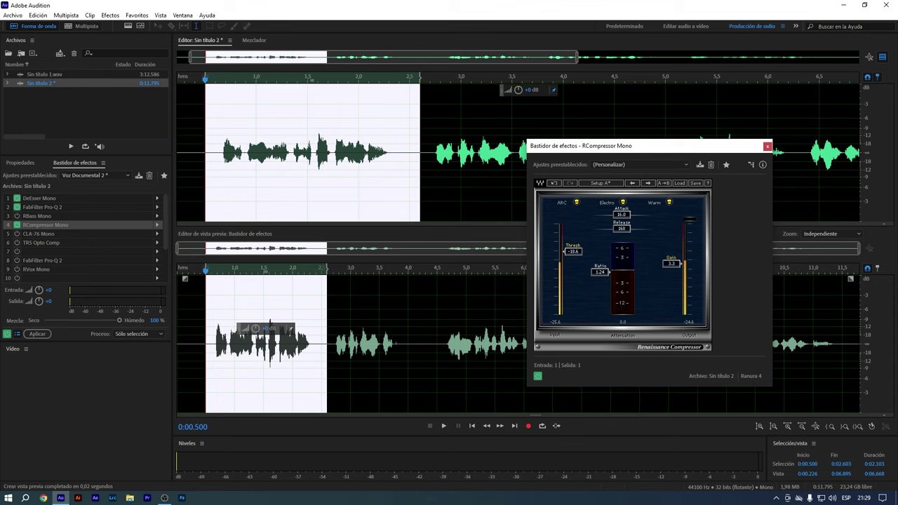
{"action": "left_click_drag", "start_coordinate": [573, 251], "coordinate": [573, 260]}
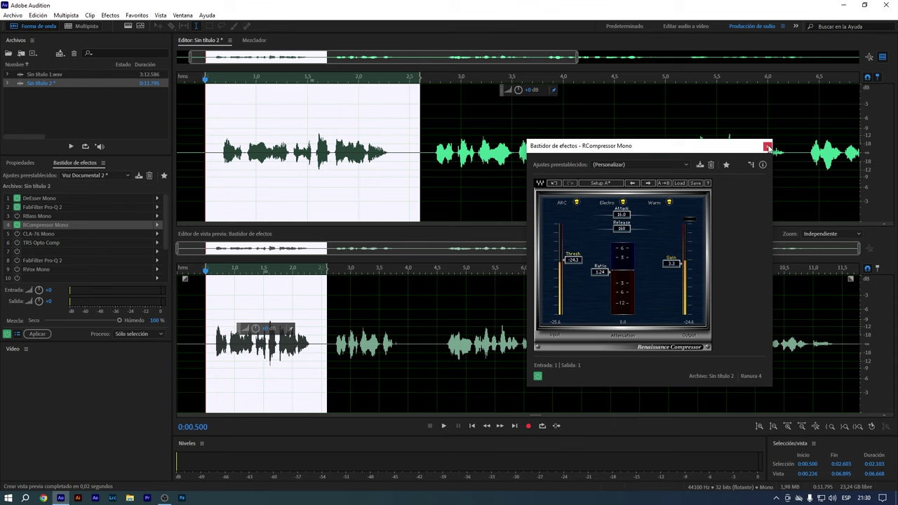
- Enable the slot 8 FabFilter Pro-Q 2 and reshape its lows, with the low cut near 37 Hz and the 39 Hz bell at +2.51 dB
{"action": "left_click", "coordinate": [17, 260]}
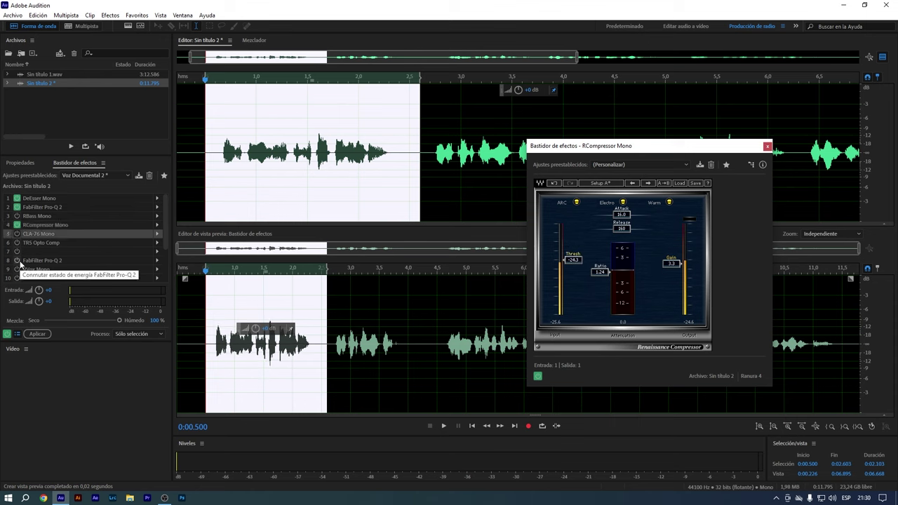
{"action": "double_click", "coordinate": [40, 260]}
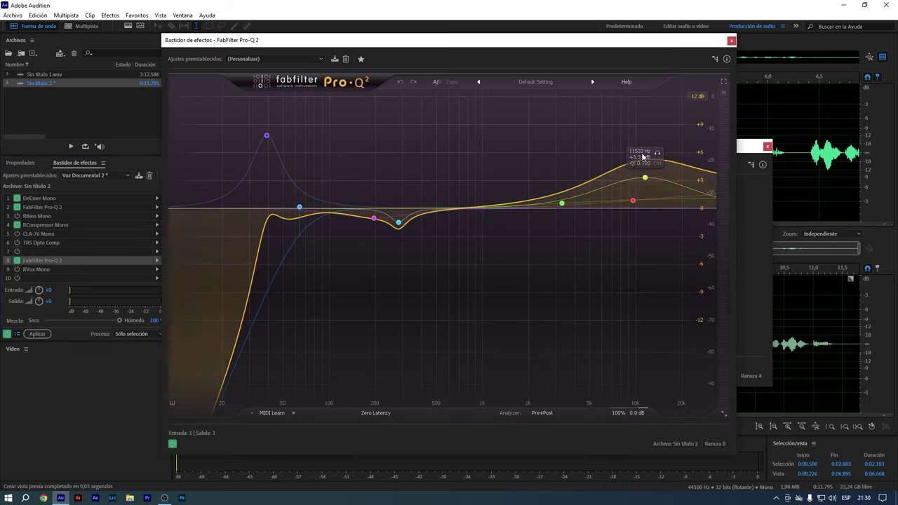
{"action": "left_click_drag", "start_coordinate": [504, 46], "coordinate": [621, 70]}
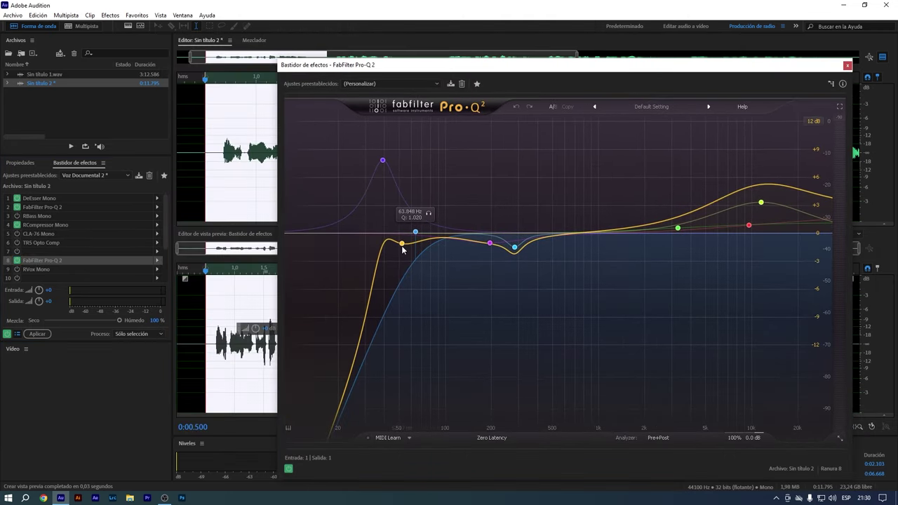
{"action": "left_click_drag", "start_coordinate": [382, 161], "coordinate": [383, 177]}
{"action": "left_click_drag", "start_coordinate": [415, 233], "coordinate": [380, 239]}
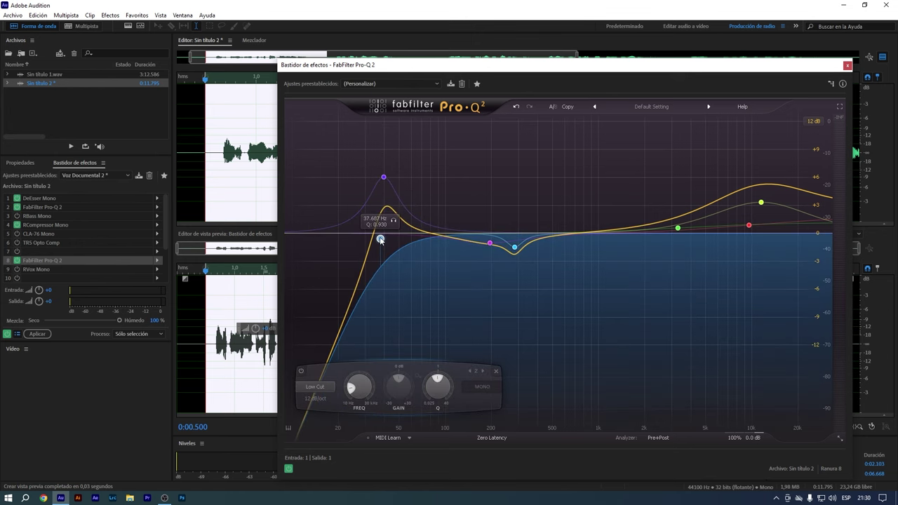
{"action": "left_click_drag", "start_coordinate": [382, 181], "coordinate": [383, 211]}
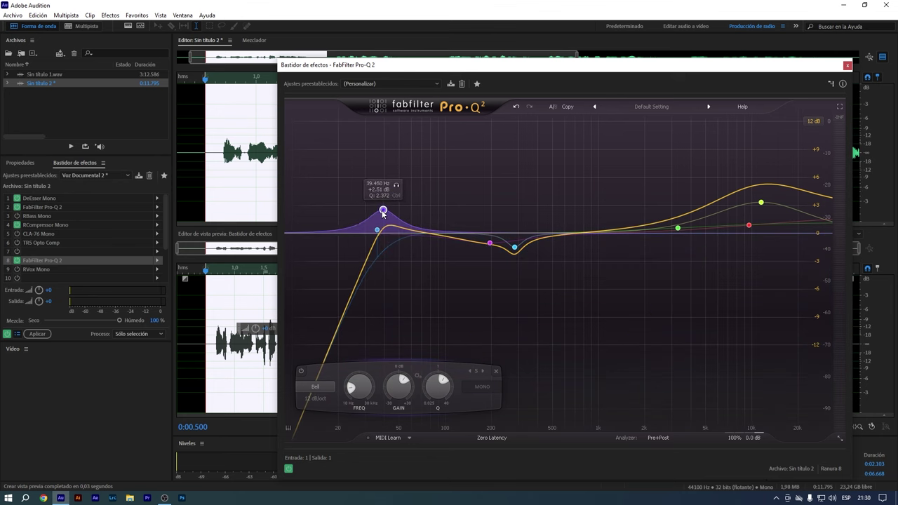
- Audition the soloed 39 Hz bell band over the selected phrase, and turn its solo off
{"action": "left_click", "coordinate": [397, 187]}
{"action": "key", "text": "space"}
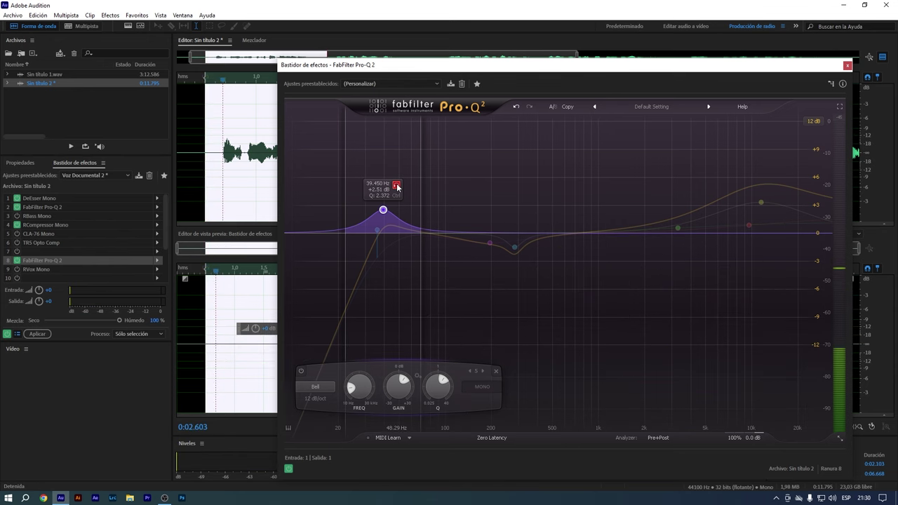
{"action": "left_click", "coordinate": [398, 187]}
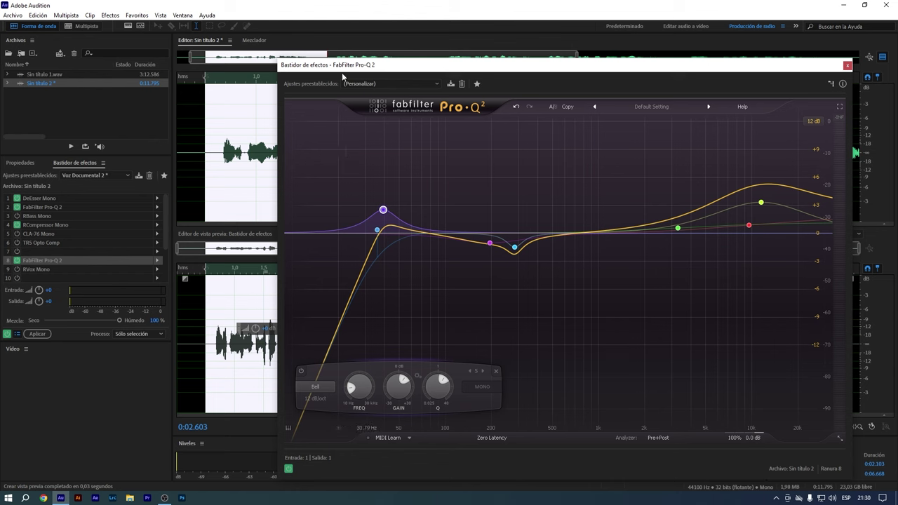
- Audition the soloed 283 Hz bell band over the selected phrase, and turn its solo off
{"action": "mouse_move", "coordinate": [516, 252]}
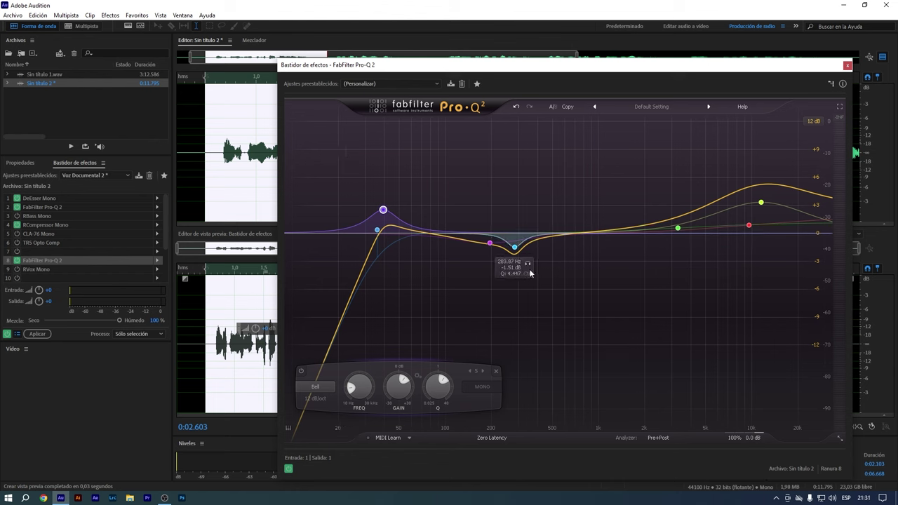
{"action": "left_click", "coordinate": [528, 264]}
{"action": "key", "text": "space"}
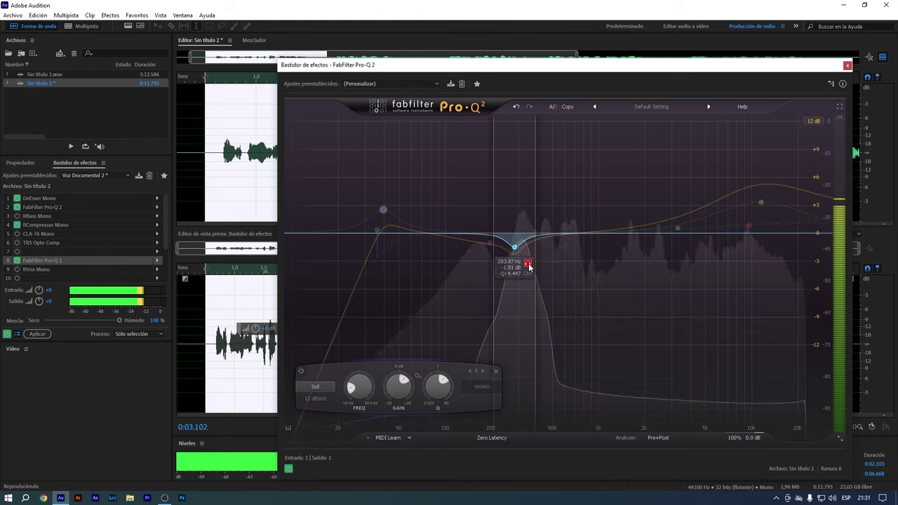
{"action": "key", "text": "space"}
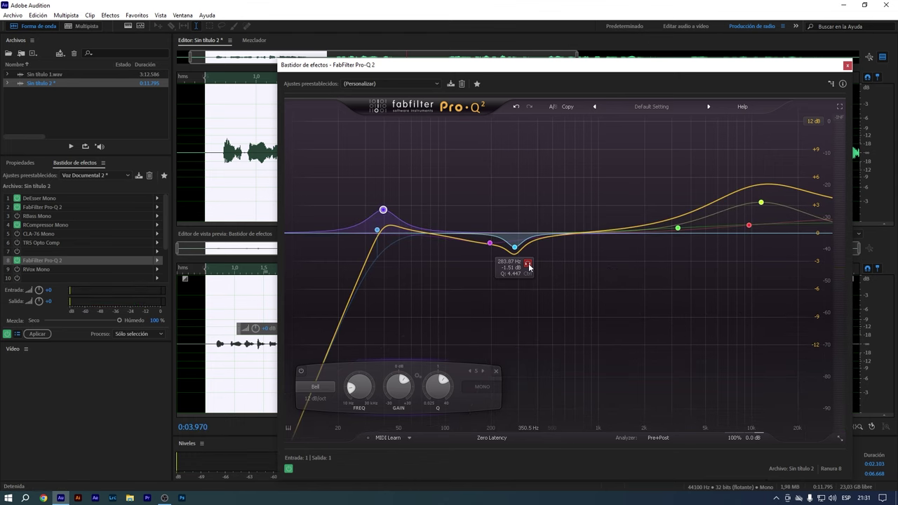
{"action": "left_click", "coordinate": [529, 267]}
- Play the preview, shift the 283 Hz cut down to about 135 Hz, and flatten the high shelf near 10 kHz to 0 dB
{"action": "mouse_move", "coordinate": [383, 210]}
{"action": "key", "text": "space"}
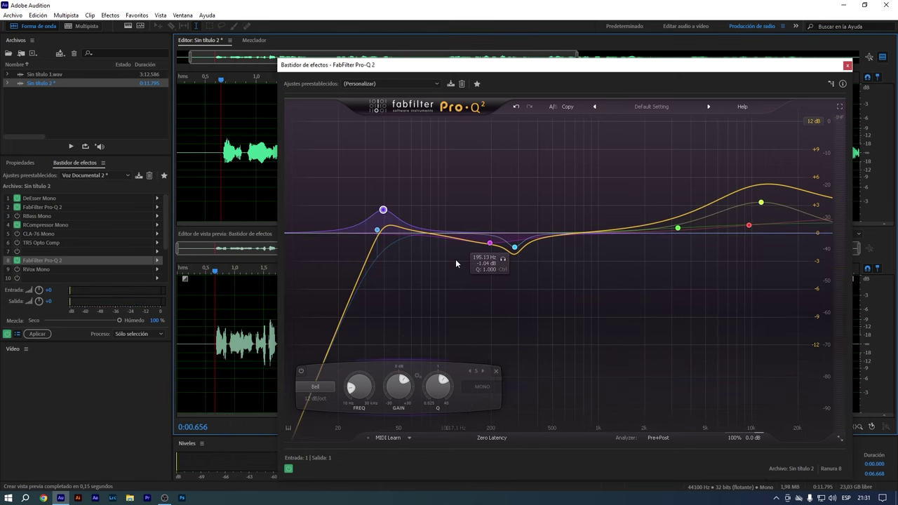
{"action": "left_click_drag", "start_coordinate": [528, 264], "coordinate": [476, 265]}
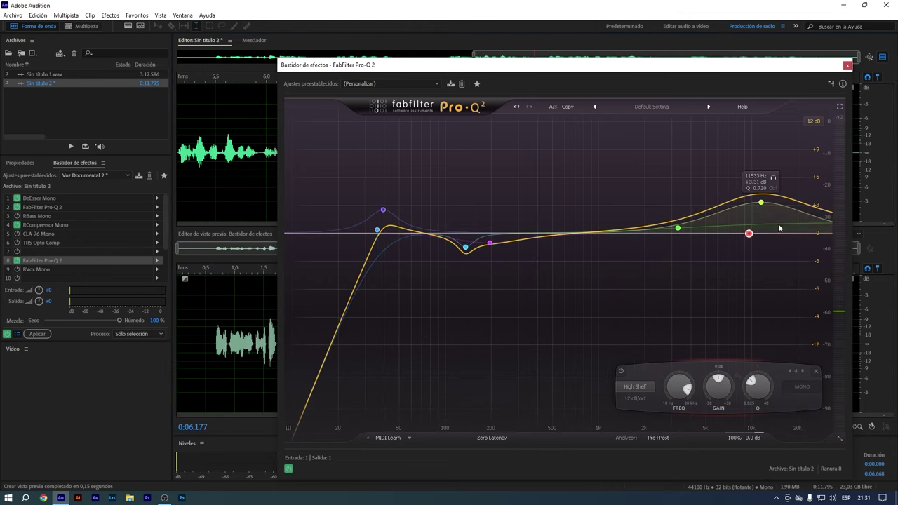
- Add a narrow cut of about -1.9 dB near 3.2 kHz, and set the high shelf beside it to 3330.4 Hz at +0.86 dB
{"action": "mouse_move", "coordinate": [674, 234]}
{"action": "left_mouse_down"}
{"action": "mouse_move", "coordinate": [672, 272]}
{"action": "mouse_move", "coordinate": [675, 250]}
{"action": "left_mouse_up"}
{"action": "left_click", "coordinate": [678, 232]}
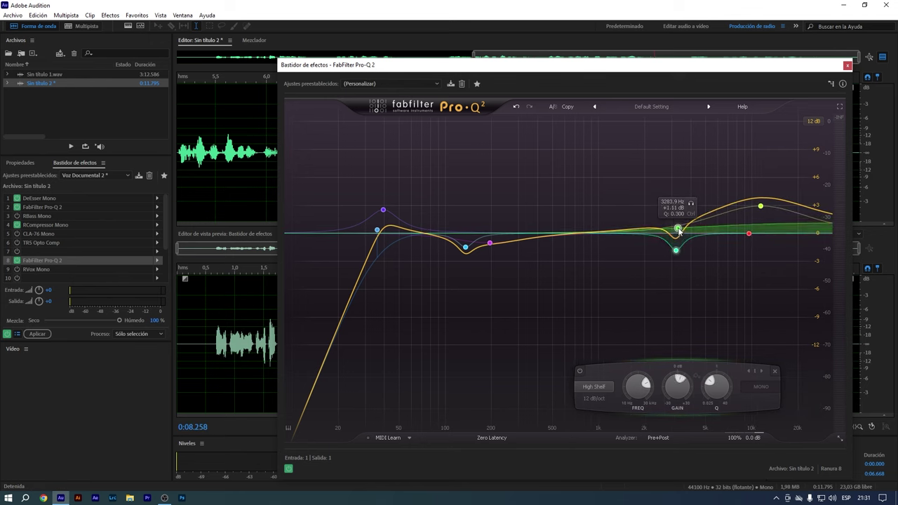
{"action": "left_click_drag", "start_coordinate": [679, 234], "coordinate": [680, 233]}
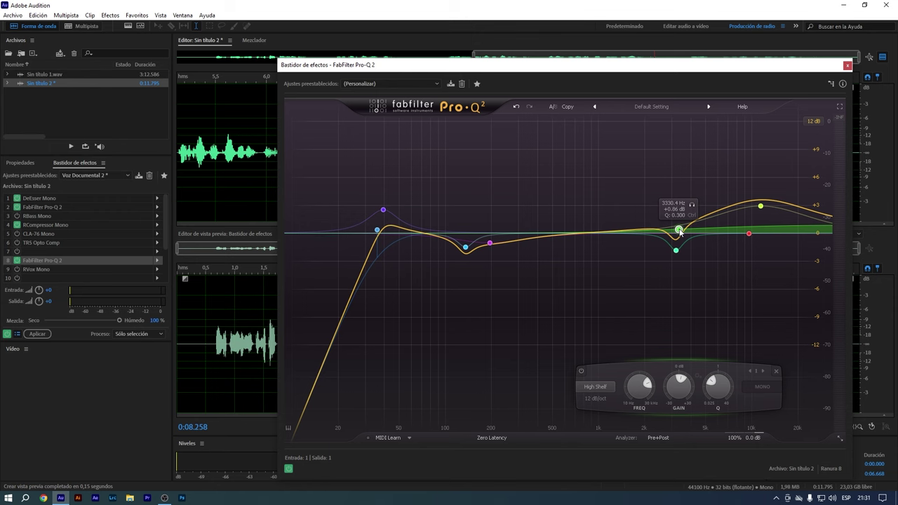
- Place the low cut near 39 Hz and the low bell near 64 Hz at about +1 dB, and close the equalizer and compressor editors
{"action": "left_click_drag", "start_coordinate": [377, 230], "coordinate": [398, 231]}
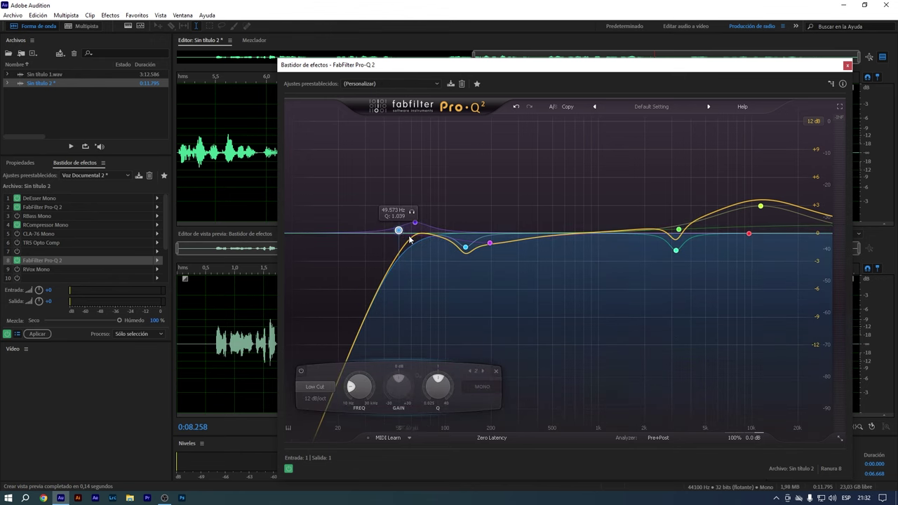
{"action": "left_click_drag", "start_coordinate": [400, 231], "coordinate": [384, 232]}
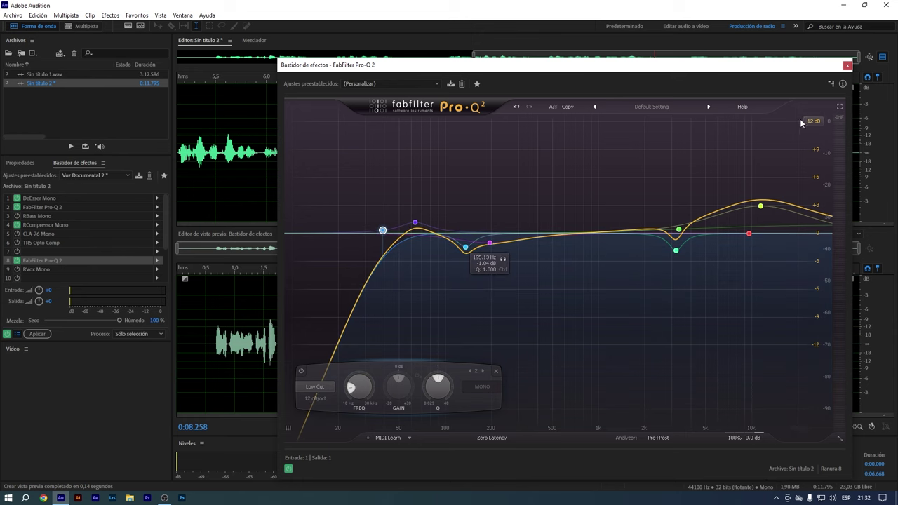
{"action": "left_click", "coordinate": [848, 65]}
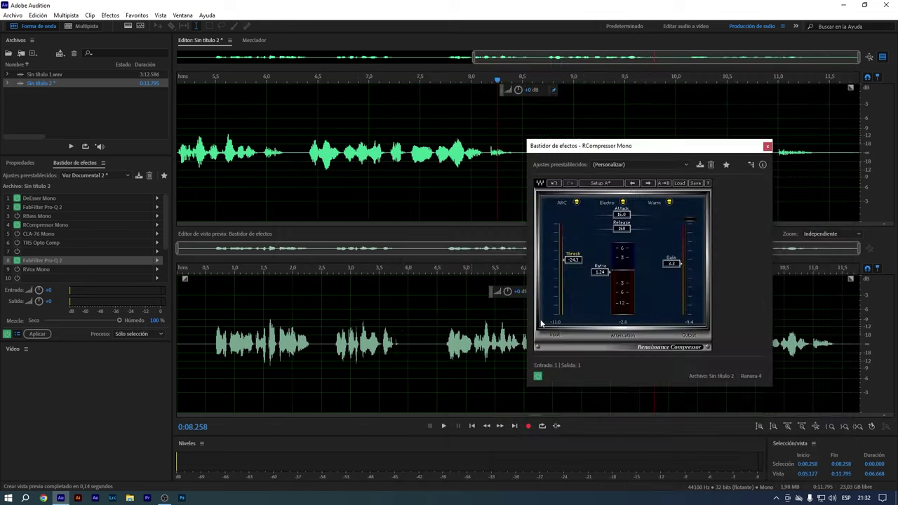
{"action": "left_click", "coordinate": [767, 146]}
- Enable RVox Mono in slot 9 of the rack and open its editor clear of the first phrase
{"action": "left_click", "coordinate": [66, 207]}
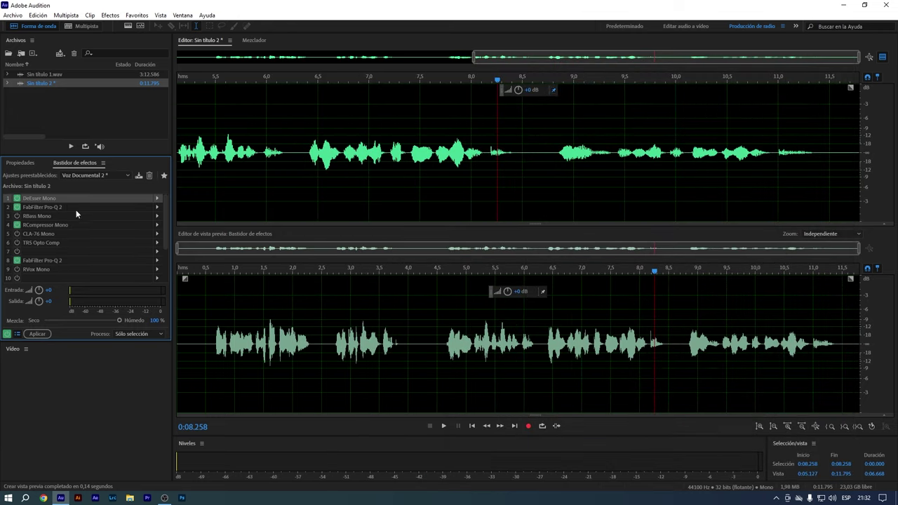
{"action": "left_click", "coordinate": [59, 223]}
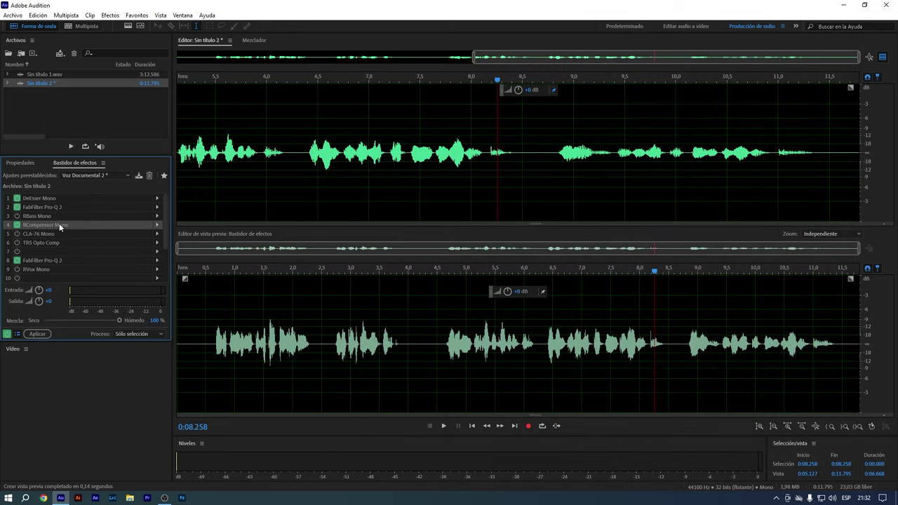
{"action": "left_click", "coordinate": [33, 268]}
{"action": "left_click", "coordinate": [17, 270]}
{"action": "double_click", "coordinate": [36, 269]}
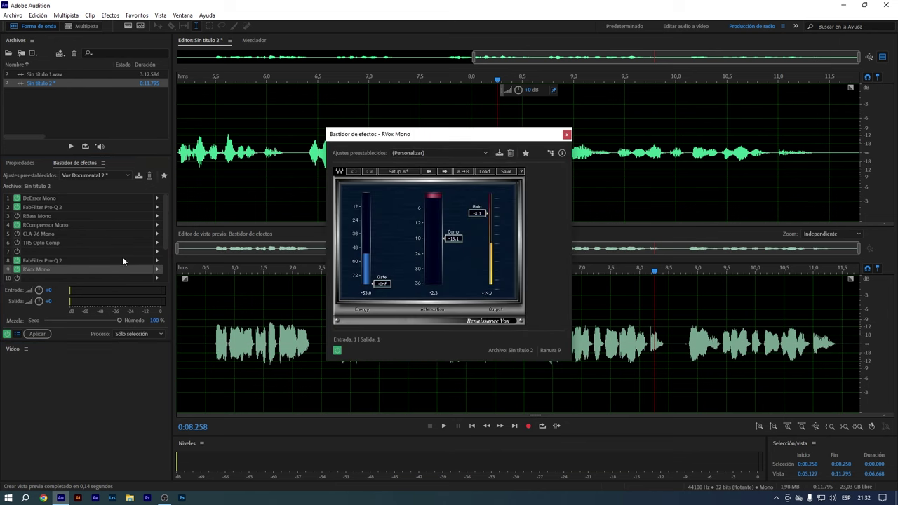
{"action": "left_click_drag", "start_coordinate": [445, 139], "coordinate": [605, 130]}
- Select the first phrase from 0:00.590 to 0:02.385 in the preview and frame it in the original waveform for comparison
{"action": "left_click_drag", "start_coordinate": [211, 344], "coordinate": [317, 342]}
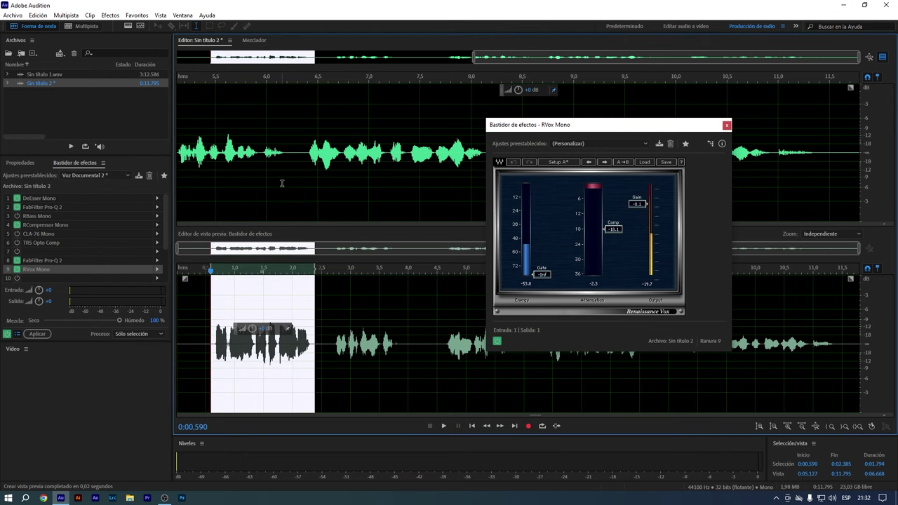
{"action": "scroll", "coordinate": [227, 169], "scroll_direction": "down", "scroll_amount": 2}
{"action": "scroll", "coordinate": [226, 169], "scroll_direction": "up", "scroll_amount": 4}
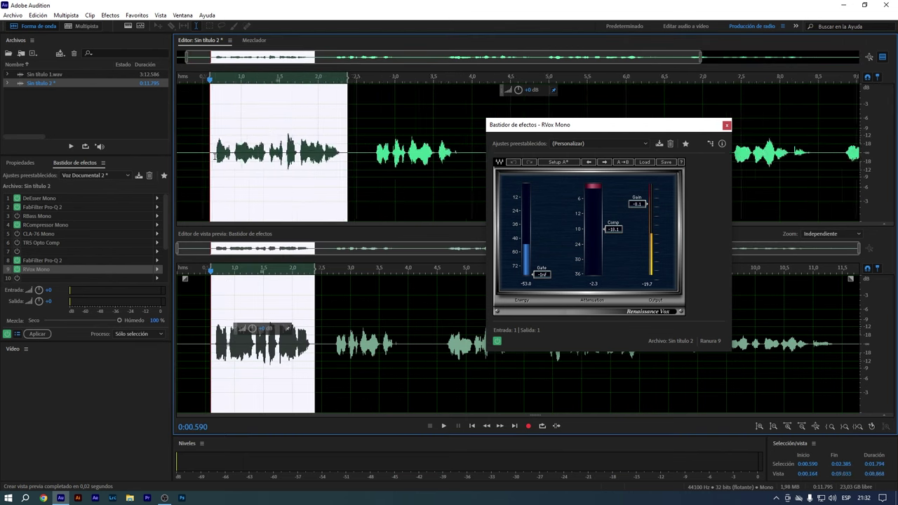
{"action": "scroll", "coordinate": [213, 158], "scroll_direction": "down", "scroll_amount": 2}
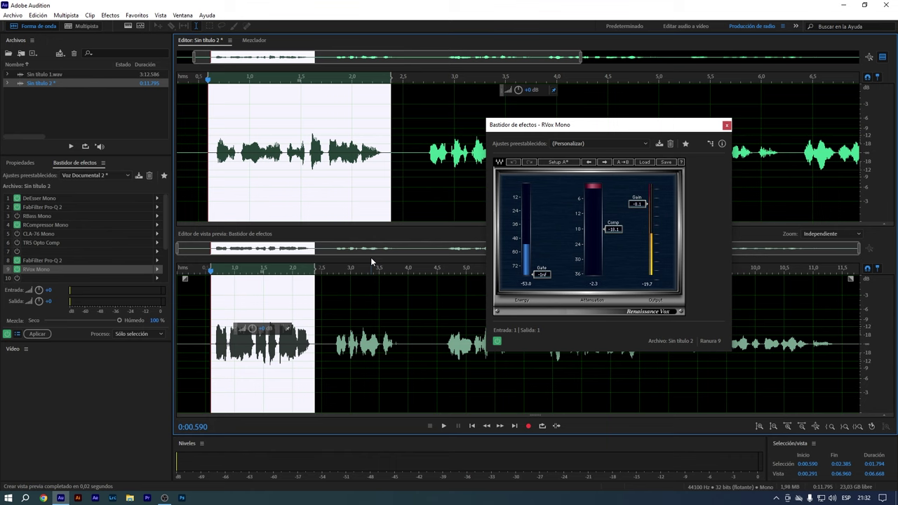
- Set the RVox Mono compression to -15.8 and close its editor
{"action": "left_click_drag", "start_coordinate": [613, 229], "coordinate": [613, 218]}
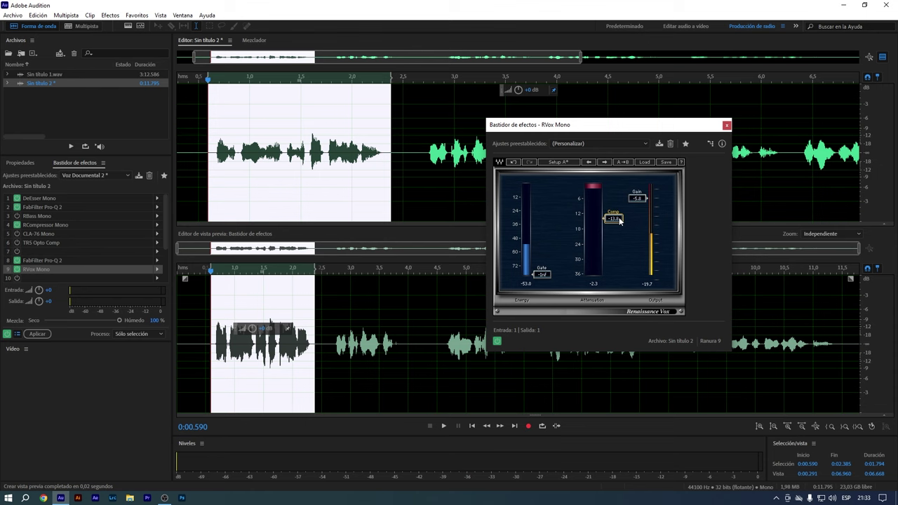
{"action": "left_click_drag", "start_coordinate": [620, 221], "coordinate": [620, 224]}
{"action": "left_click", "coordinate": [726, 126]}
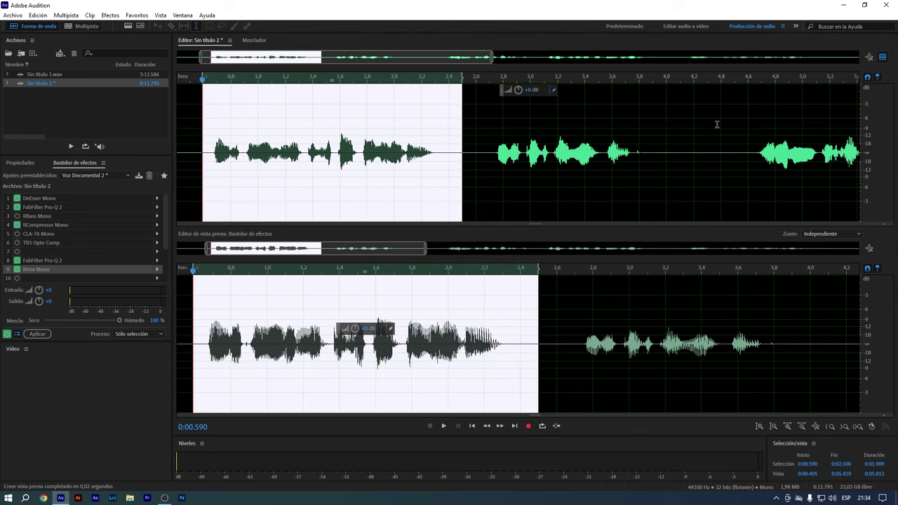
- Compare the full original and preview waveforms, and play a short part from 0:05.000
{"action": "left_click", "coordinate": [571, 146]}
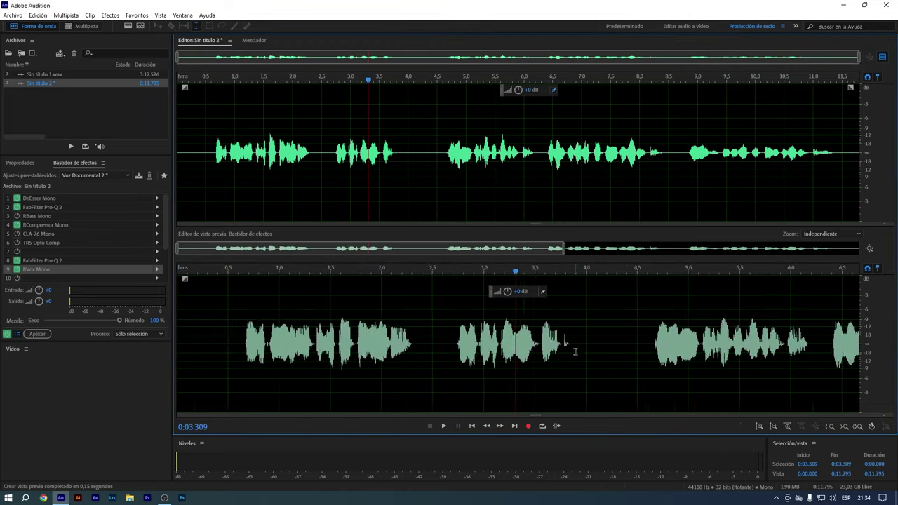
{"action": "left_click", "coordinate": [467, 353]}
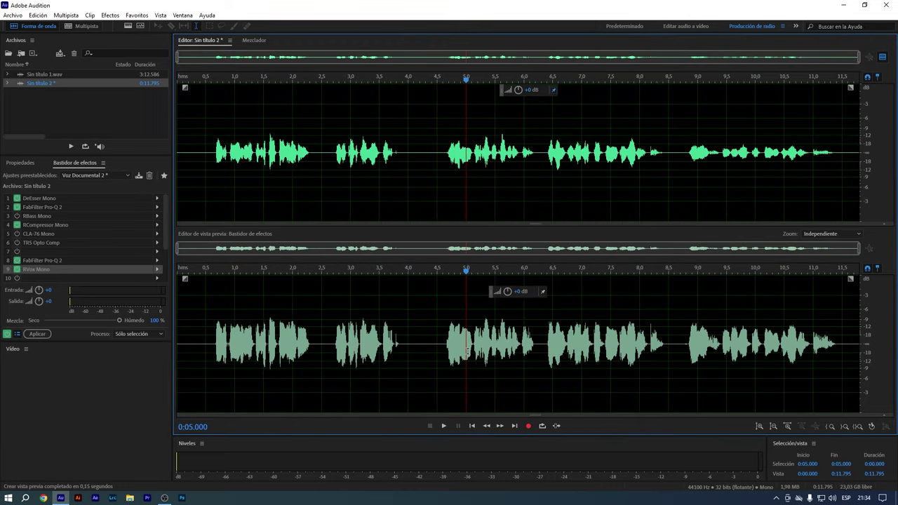
{"action": "key", "text": "space"}
{"action": "key", "text": "space"}
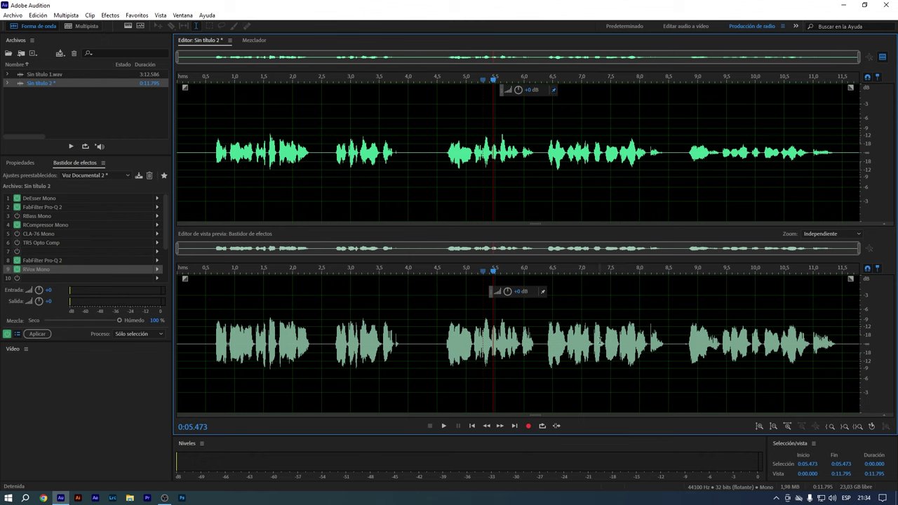
{"action": "left_click", "coordinate": [600, 342]}
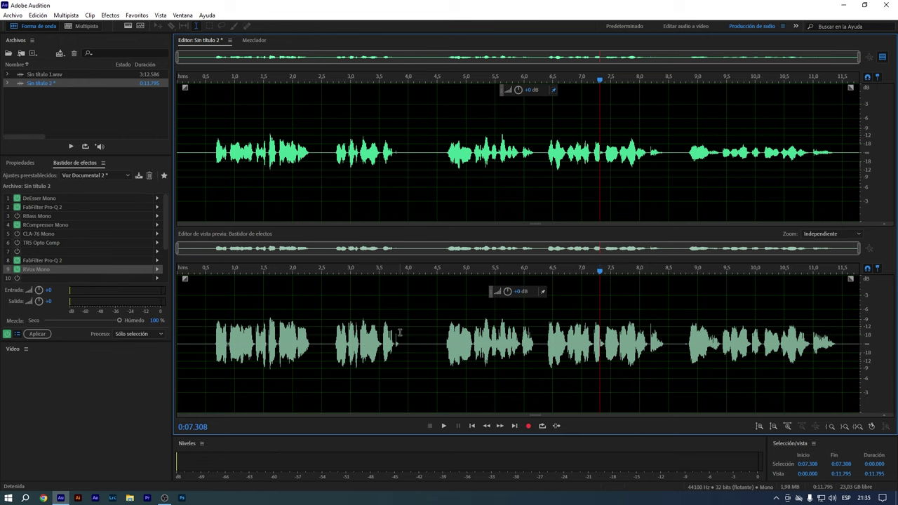
- Enable RBass Mono in slot 3, open its editor, and compare the playing preview with the effect bypassed and active
{"action": "left_click", "coordinate": [17, 216]}
{"action": "double_click", "coordinate": [31, 216]}
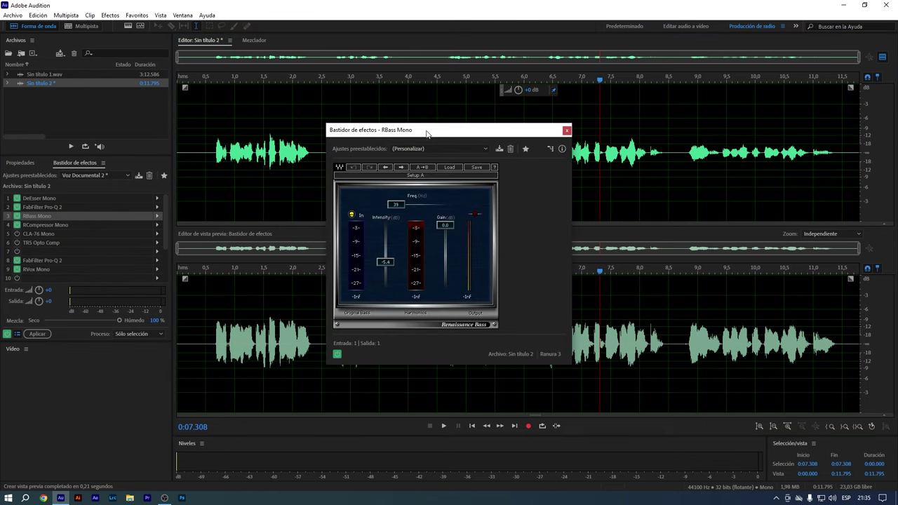
{"action": "left_click_drag", "start_coordinate": [421, 133], "coordinate": [581, 146]}
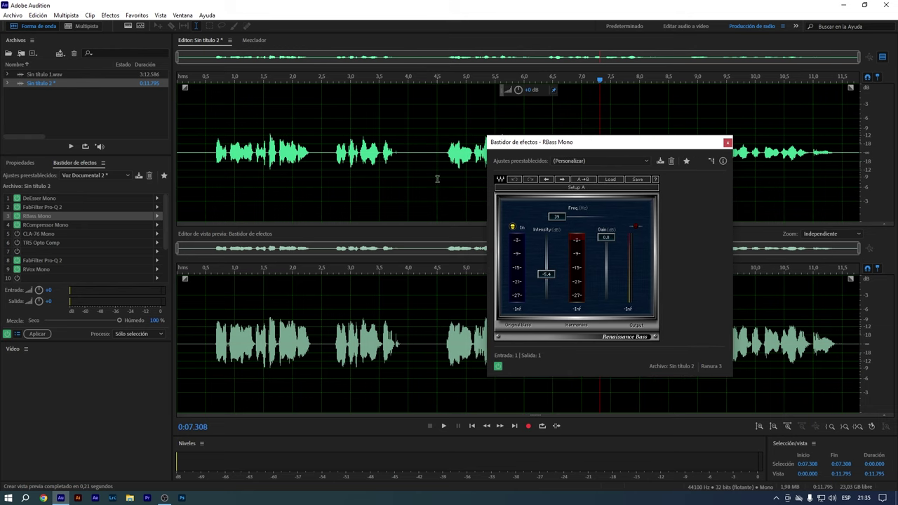
{"action": "key", "text": "space"}
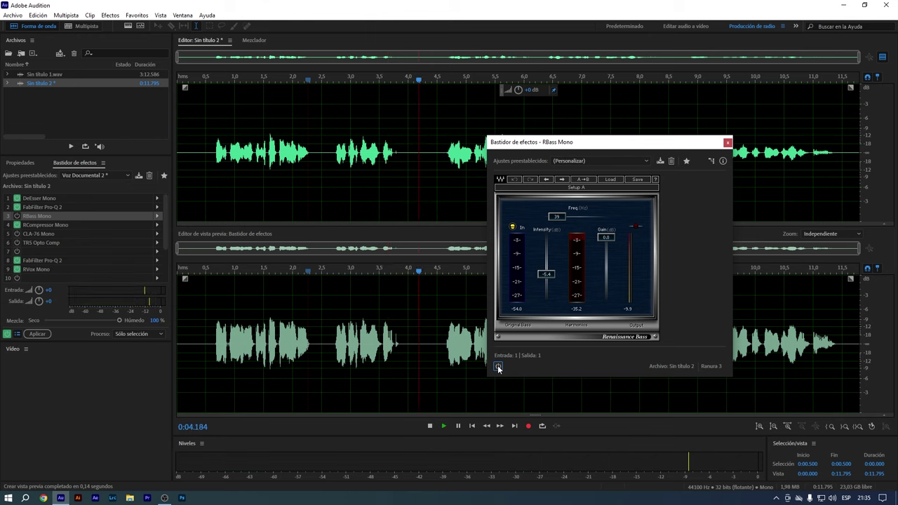
{"action": "left_click", "coordinate": [497, 365]}
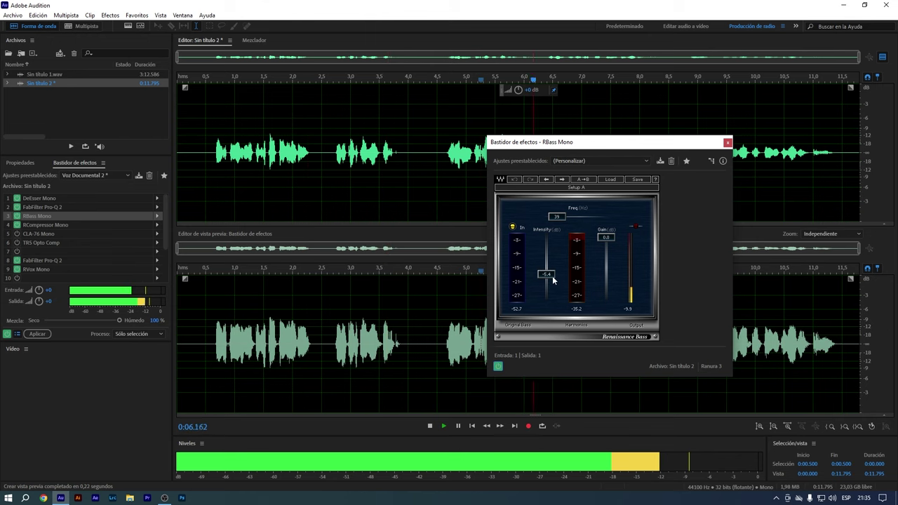
- Set the RBass frequency to 38 Hz and its intensity to -7.8, stopping the preview playback
{"action": "left_click_drag", "start_coordinate": [556, 216], "coordinate": [554, 216]}
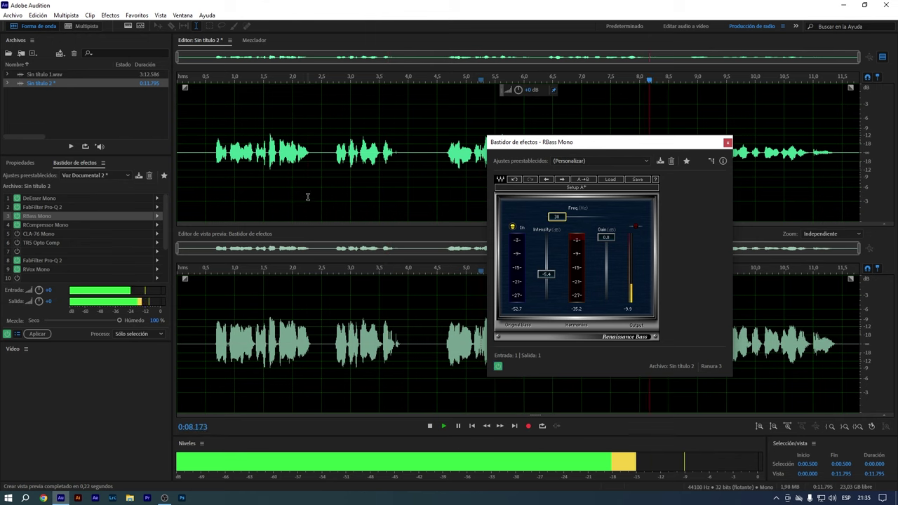
{"action": "key", "text": "space"}
{"action": "left_click_drag", "start_coordinate": [574, 145], "coordinate": [496, 140]}
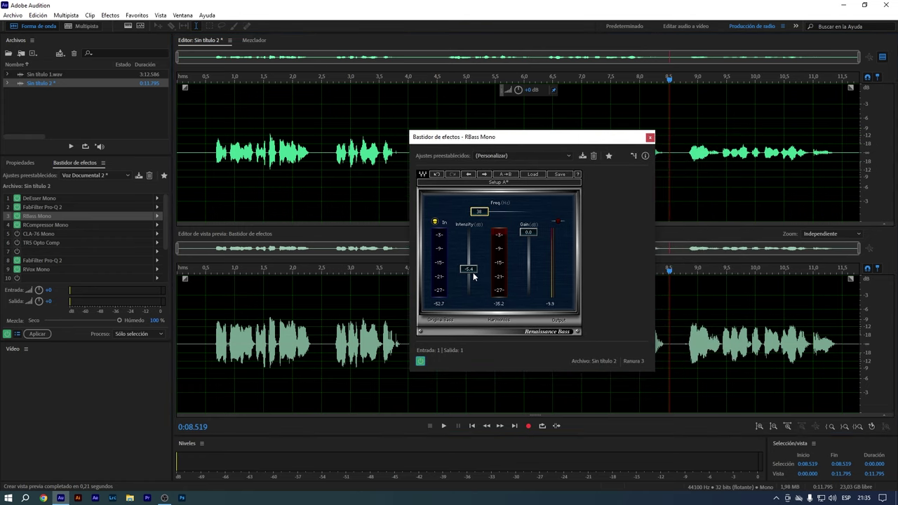
{"action": "left_click_drag", "start_coordinate": [469, 269], "coordinate": [469, 271]}
- In the slot 8 equalizer, lower the 64 Hz bell to about +0.5 dB, move the low cut to about 45 Hz, and close it
{"action": "double_click", "coordinate": [42, 261]}
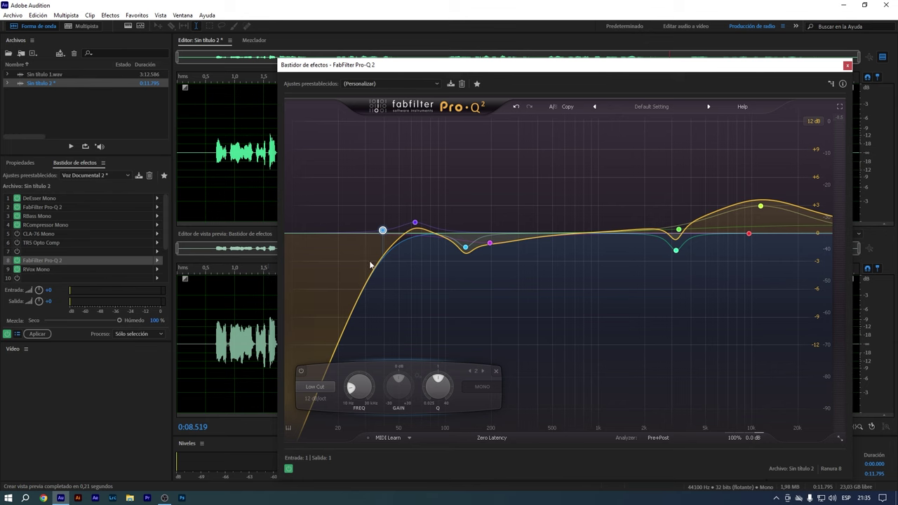
{"action": "left_click_drag", "start_coordinate": [415, 223], "coordinate": [417, 230]}
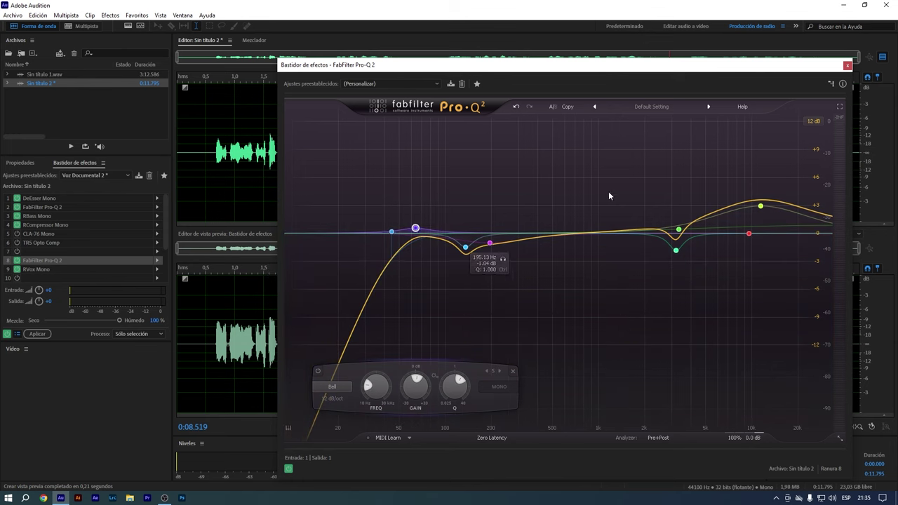
{"action": "left_click", "coordinate": [846, 65]}
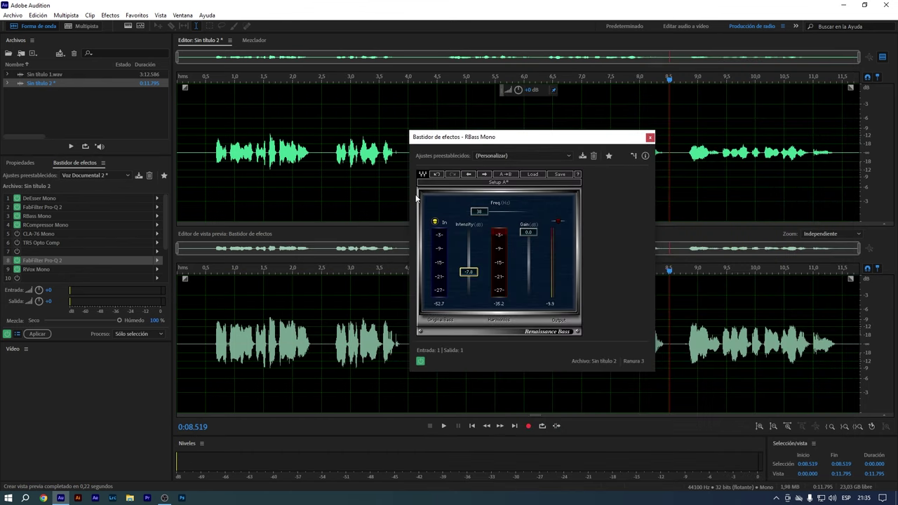
- Apply the effects rack to the entire recording and close the open plugin editors
{"action": "key", "text": "ctrl+a"}
{"action": "left_click", "coordinate": [36, 334]}
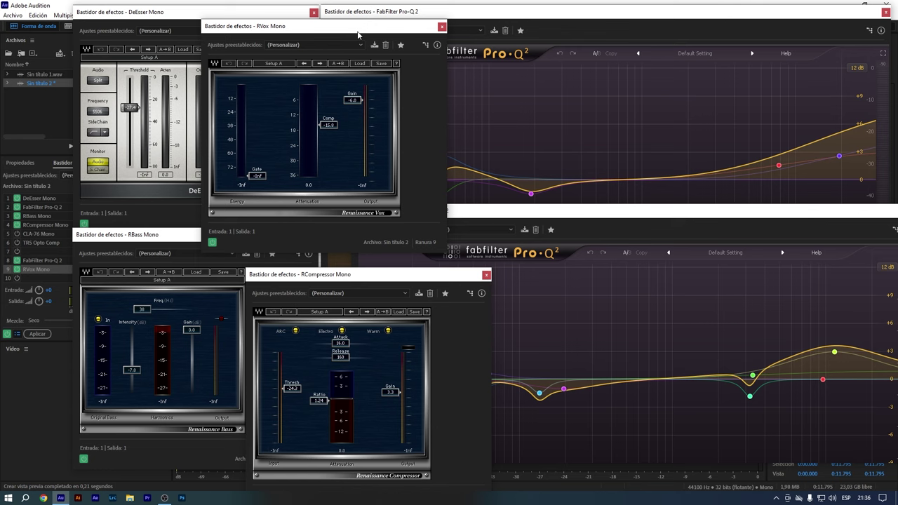
{"action": "left_click", "coordinate": [442, 26]}
{"action": "left_click", "coordinate": [885, 12]}
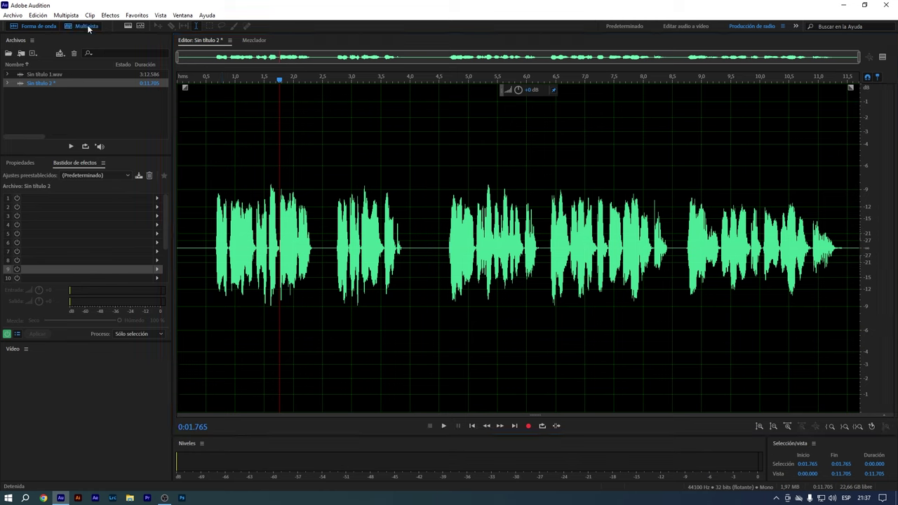
- Start a new multitrack session named borrador and set its location to the Música folder
{"action": "left_click", "coordinate": [87, 28]}
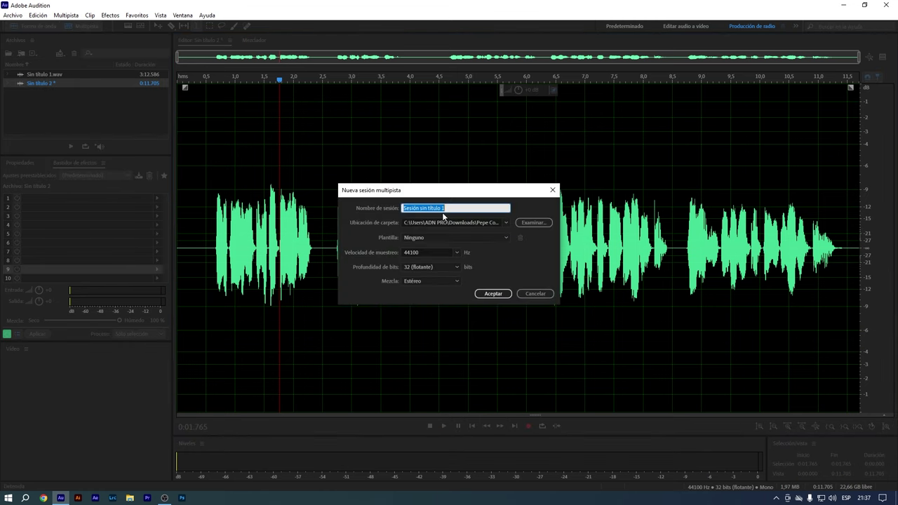
{"action": "type", "text": "borrador"}
{"action": "left_click", "coordinate": [504, 222]}
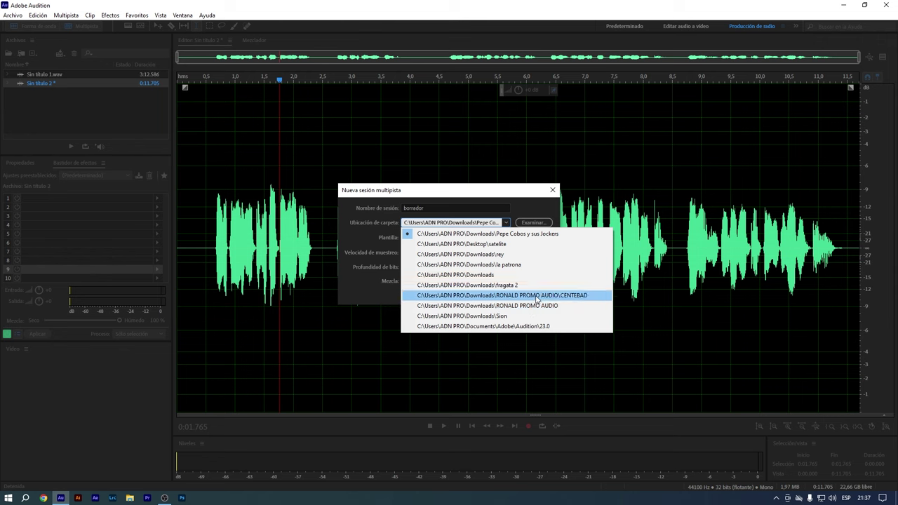
{"action": "left_click", "coordinate": [532, 223]}
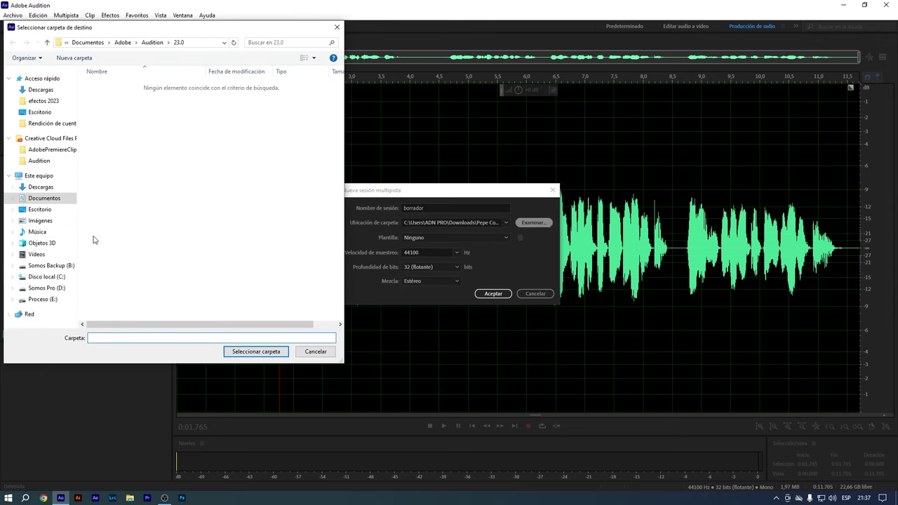
{"action": "left_click", "coordinate": [42, 232]}
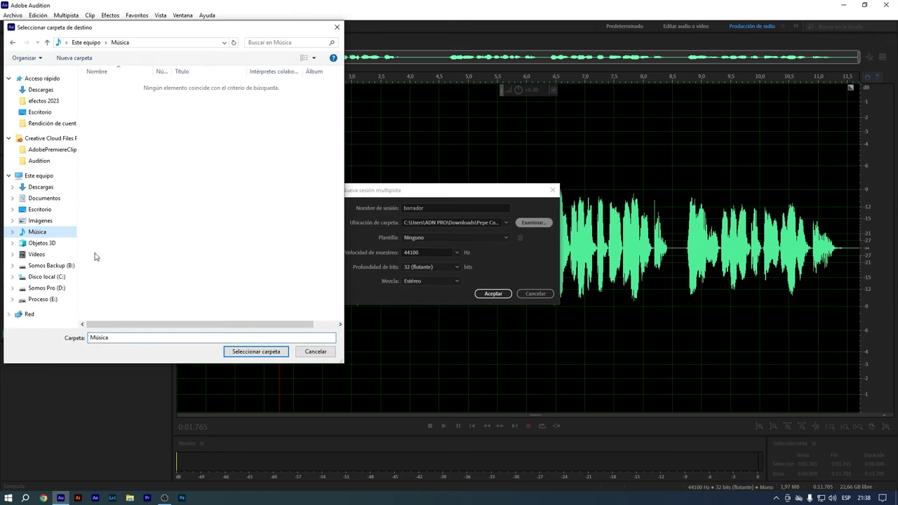
{"action": "left_click", "coordinate": [242, 351]}
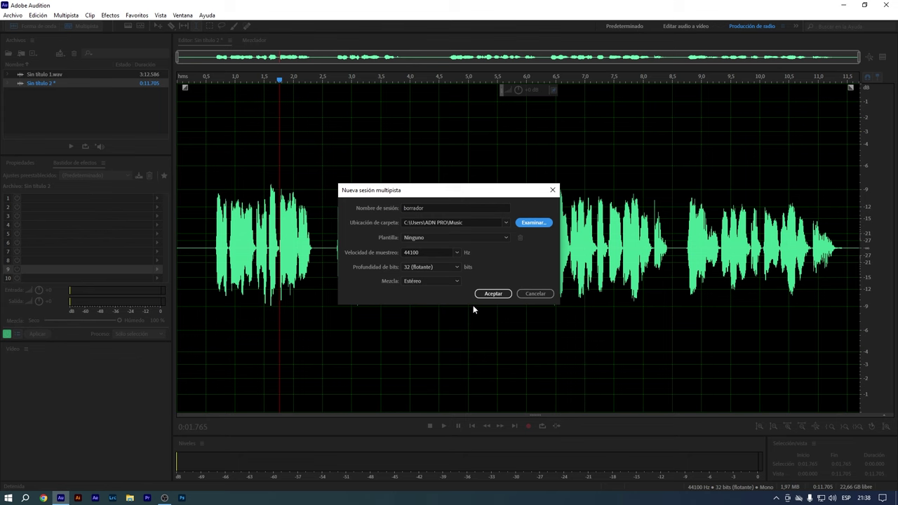
- Check the mix and bit depth options, keep Estéreo and 32 (flotante), and create the multitrack session
{"action": "left_click", "coordinate": [444, 281]}
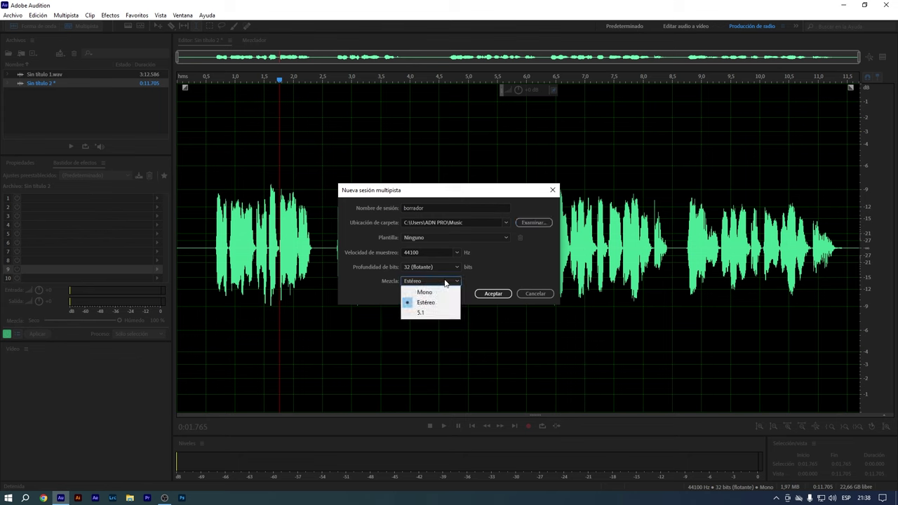
{"action": "left_click", "coordinate": [522, 265]}
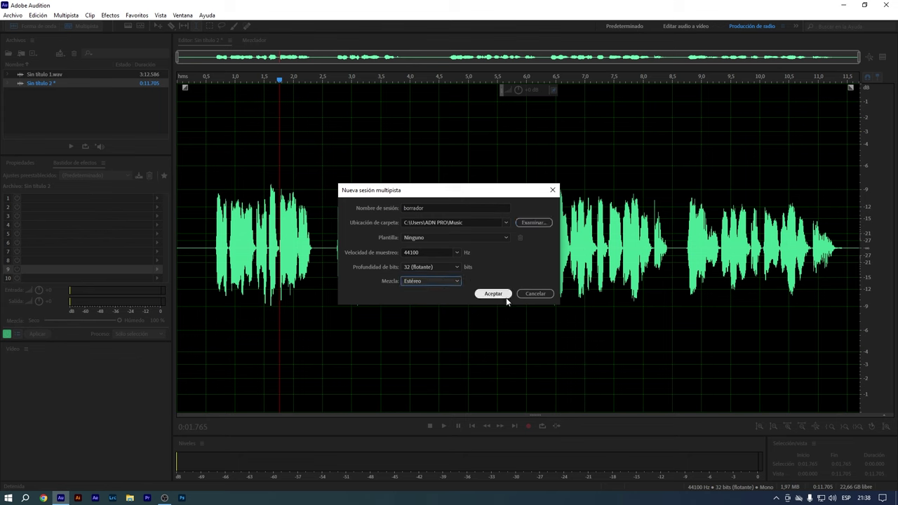
{"action": "left_click", "coordinate": [430, 266]}
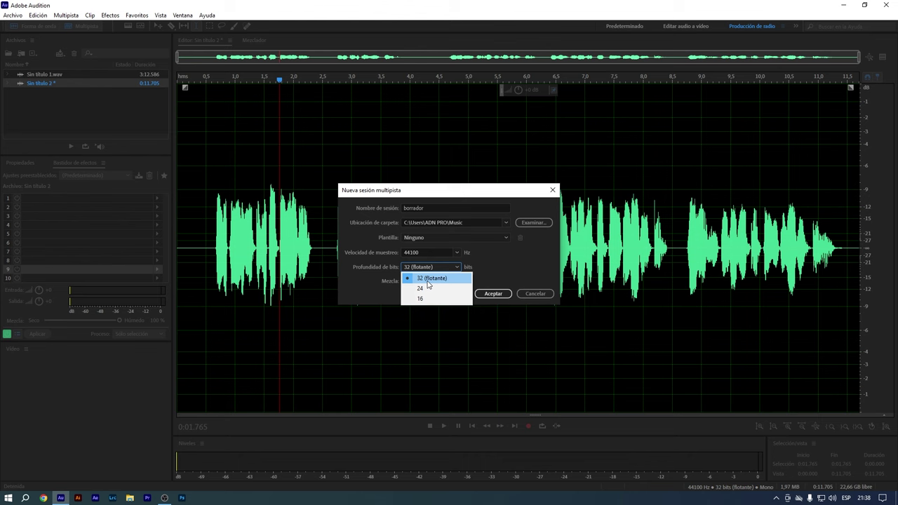
{"action": "left_click", "coordinate": [522, 260]}
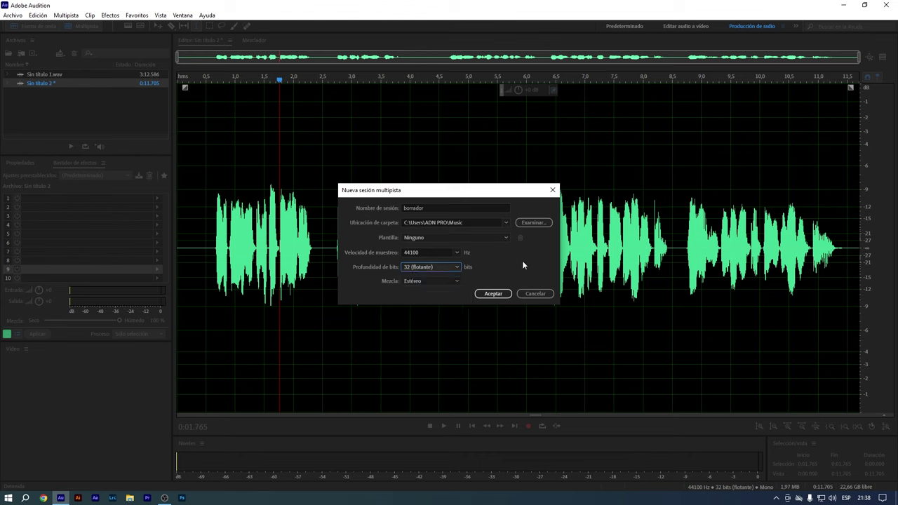
{"action": "left_click", "coordinate": [494, 293]}
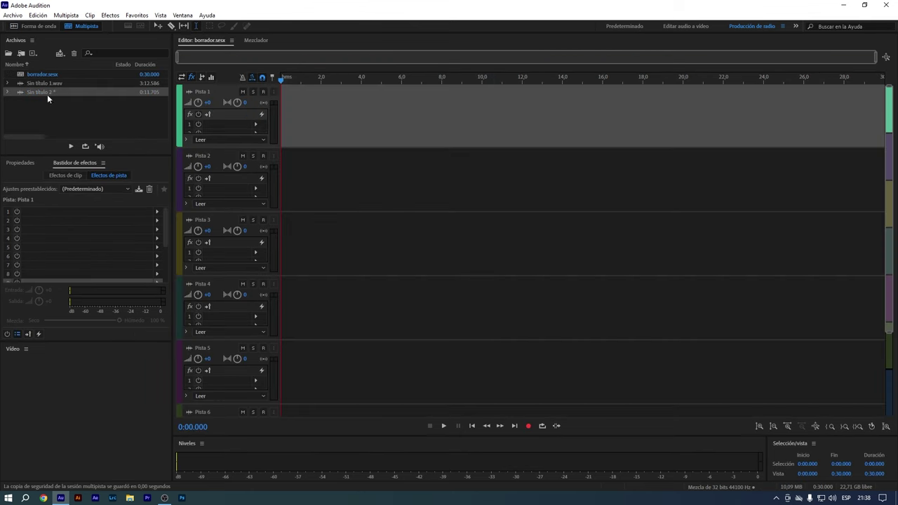
- Place the processed Sin título 2 recording on Pista 1 and duplicate it on Pista 2 at the same start time
{"action": "left_click_drag", "start_coordinate": [47, 93], "coordinate": [311, 96]}
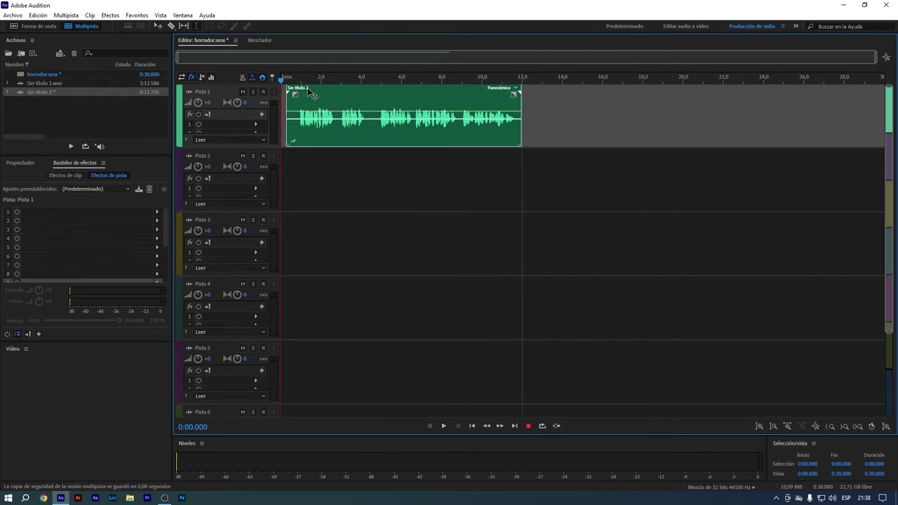
{"action": "left_click", "coordinate": [293, 79]}
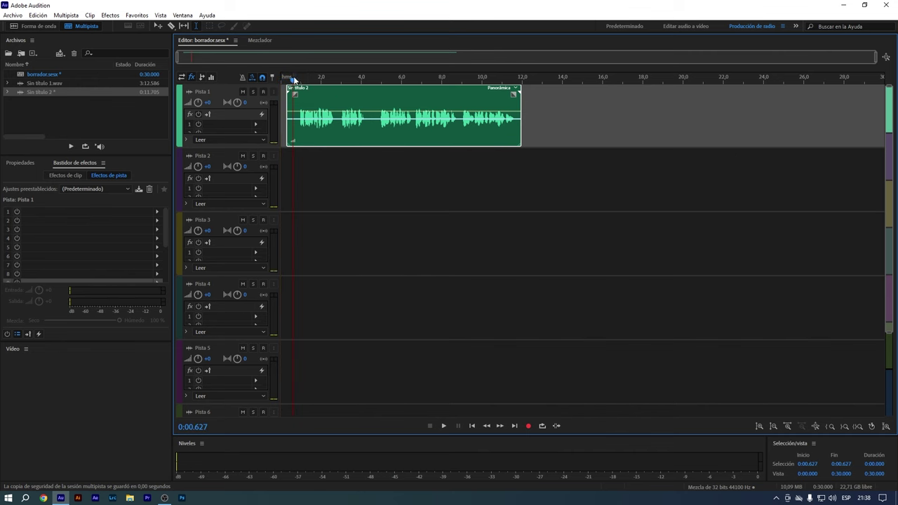
{"action": "scroll", "coordinate": [298, 81], "scroll_direction": "up", "scroll_amount": 3}
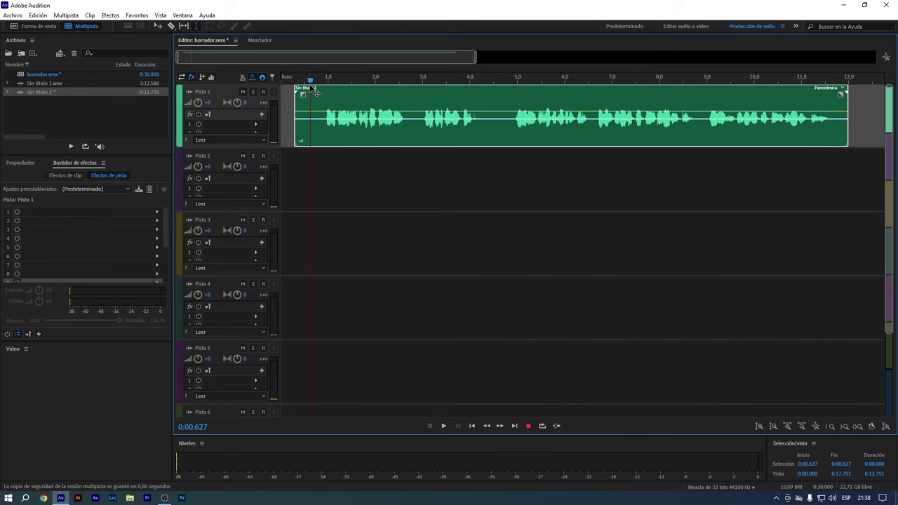
{"action": "left_click_drag", "start_coordinate": [317, 102], "coordinate": [318, 173]}
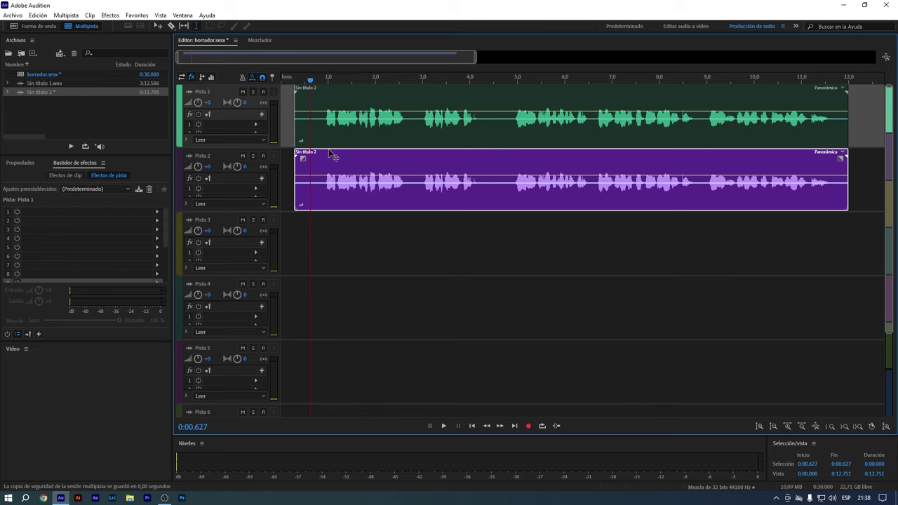
- Play the doubled voice from about 0.9 s, stop it, and set the system volume to 66
{"action": "left_click", "coordinate": [324, 212]}
{"action": "key", "text": "space"}
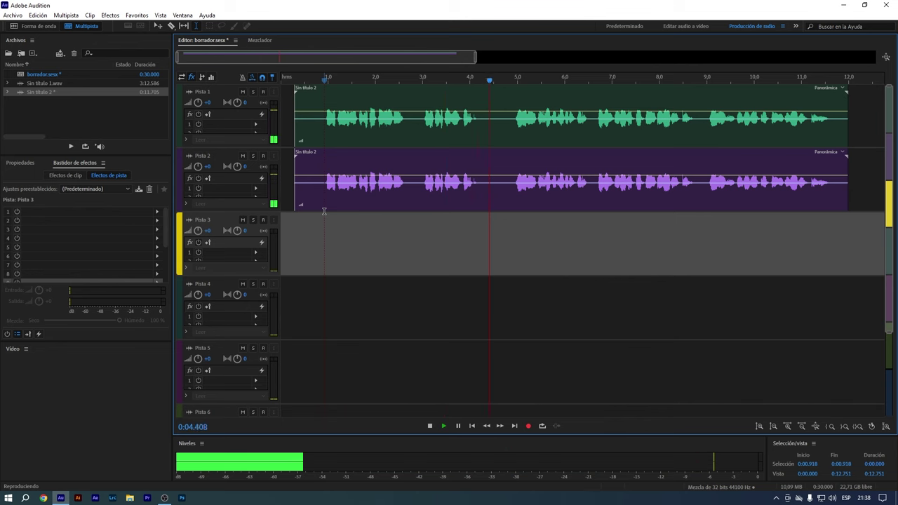
{"action": "key", "text": "space"}
{"action": "left_click", "coordinate": [832, 498]}
{"action": "scroll", "coordinate": [832, 497], "scroll_direction": "down", "scroll_amount": 9}
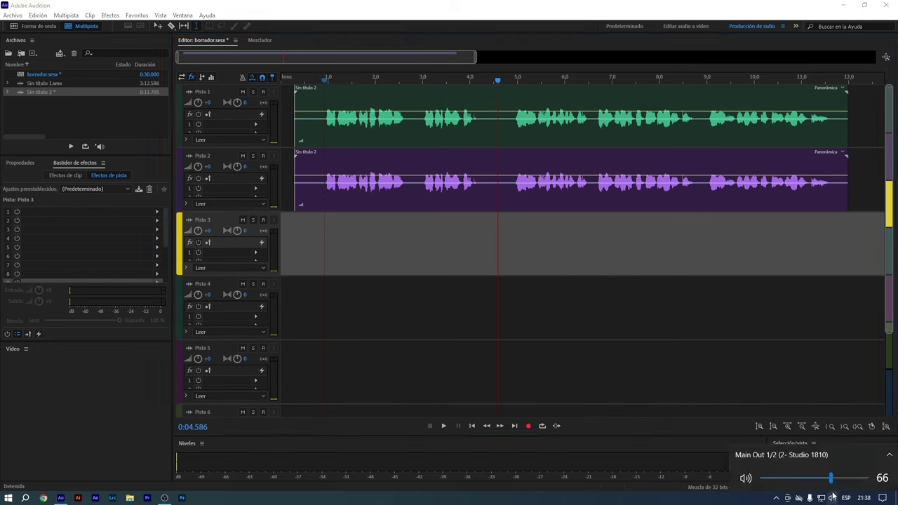
- Split the voice clips on both tracks, deleting the audio before 3 s and the pauses around 4.5 s and 6.6 s
{"action": "left_click", "coordinate": [506, 245]}
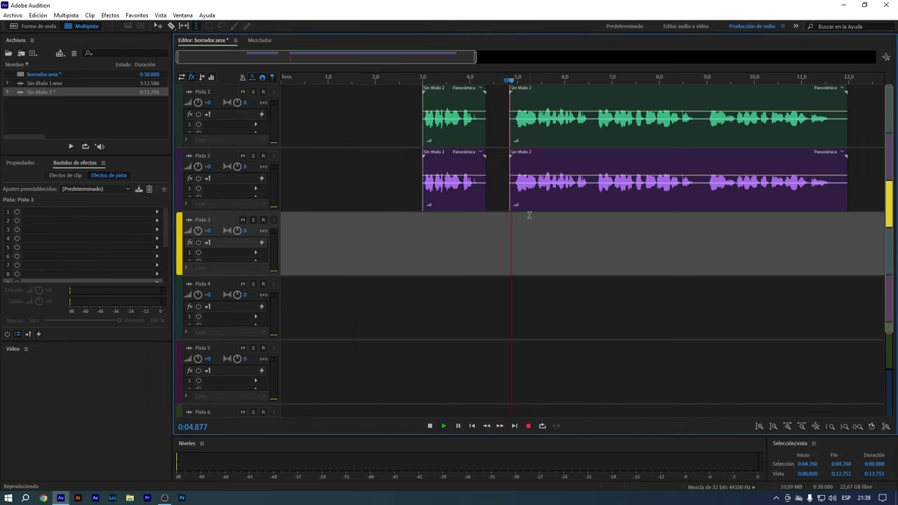
{"action": "key", "text": "ctrl+z"}
{"action": "key", "text": "space"}
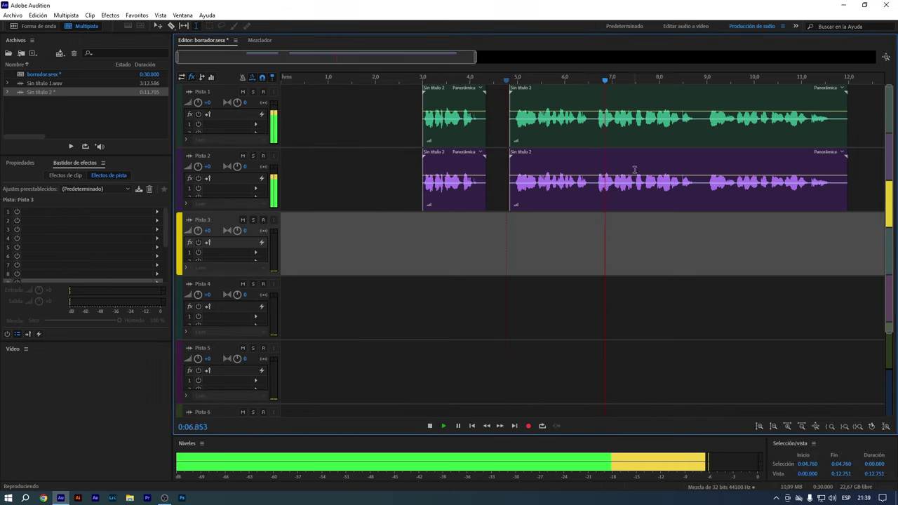
{"action": "left_click", "coordinate": [591, 139]}
{"action": "key", "text": "Delete"}
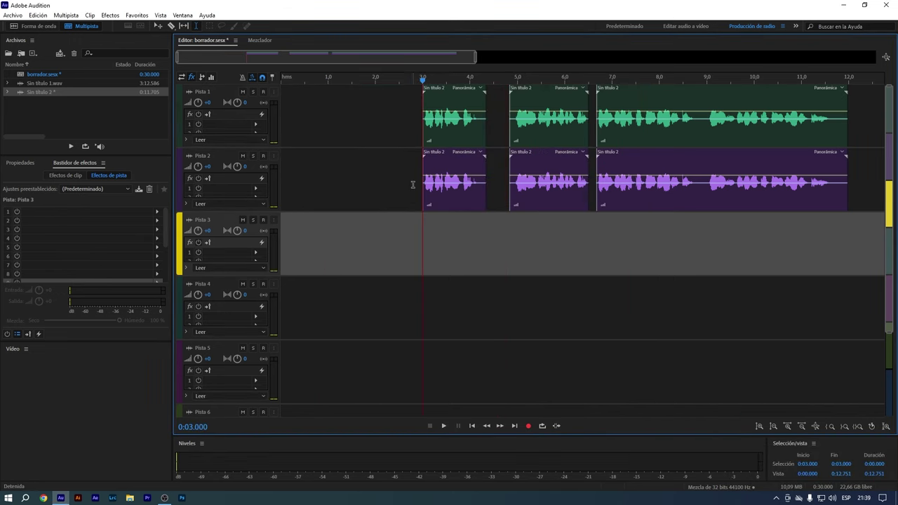
- Group the paired clips of each of the first two phrases and move the groups to about 1.1 s and 3.2 s
{"action": "left_click_drag", "start_coordinate": [412, 125], "coordinate": [449, 199]}
{"action": "left_click", "coordinate": [436, 250]}
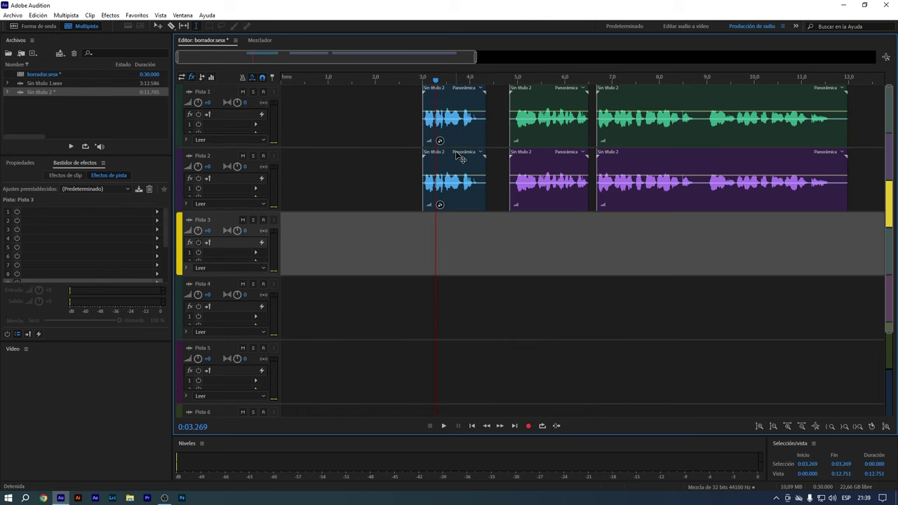
{"action": "left_click_drag", "start_coordinate": [458, 160], "coordinate": [371, 173]}
{"action": "left_click_drag", "start_coordinate": [500, 118], "coordinate": [529, 121]}
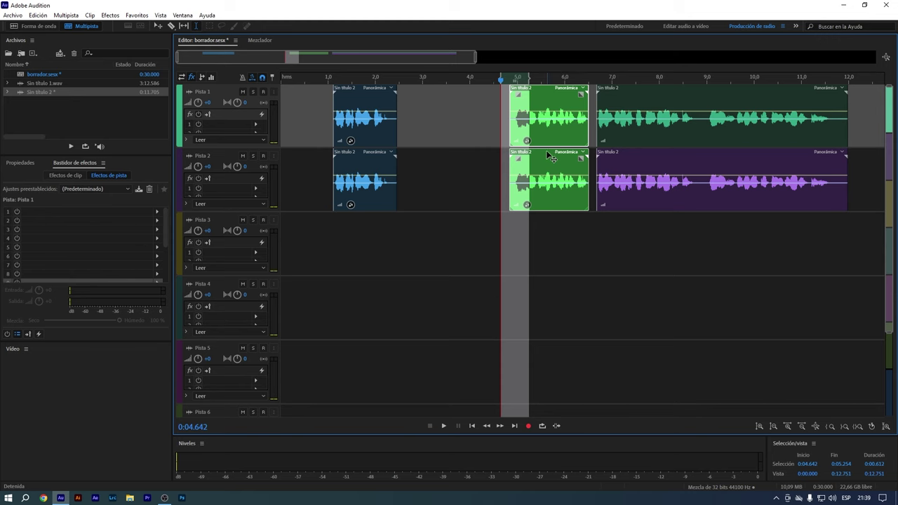
{"action": "left_click_drag", "start_coordinate": [554, 156], "coordinate": [466, 154]}
- Delete the phrase between about 6.7 and 9 s on both tracks, then group the final phrase and move it to about 5.6 s
{"action": "left_click", "coordinate": [716, 242]}
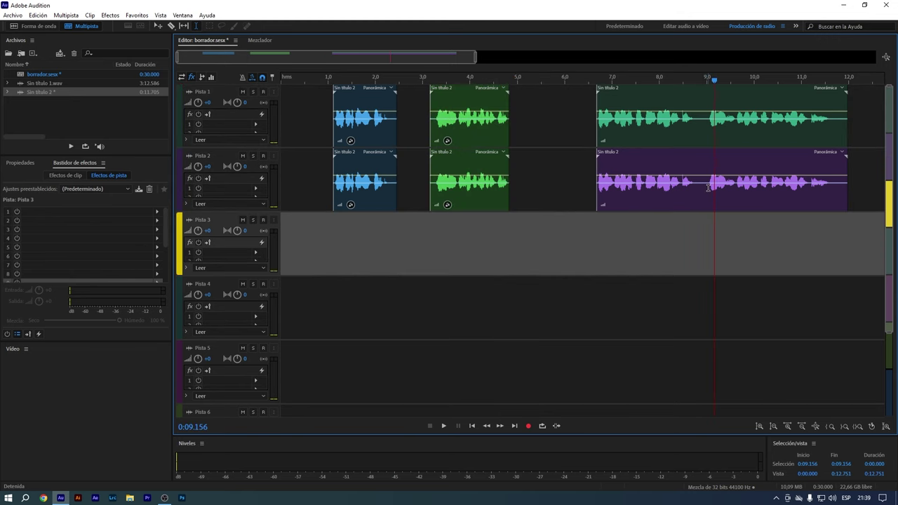
{"action": "left_click_drag", "start_coordinate": [707, 188], "coordinate": [587, 188]}
{"action": "key", "text": "Delete"}
{"action": "left_click_drag", "start_coordinate": [679, 104], "coordinate": [586, 156]}
{"action": "left_click_drag", "start_coordinate": [662, 243], "coordinate": [555, 243]}
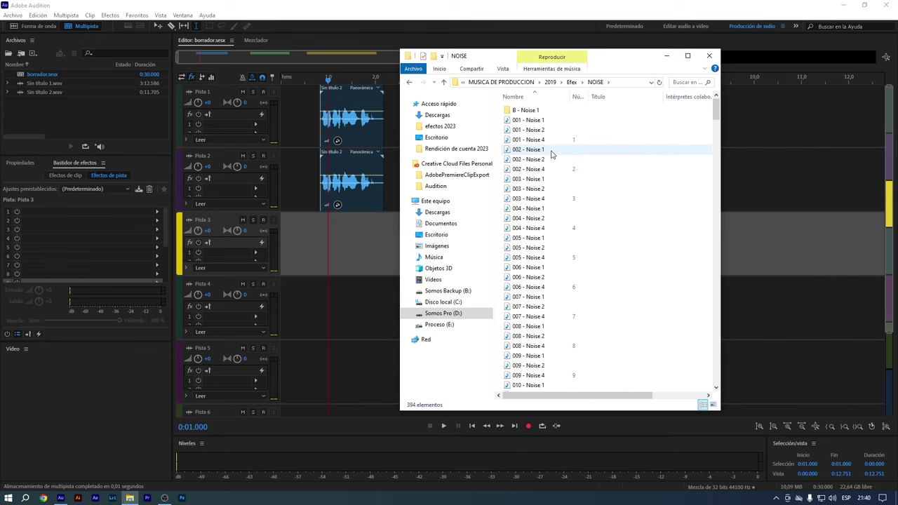
- Preview the 001 - Noise 2 effect, add it to Pista 3, and move it to the session start
{"action": "double_click", "coordinate": [537, 130]}
{"action": "left_click_drag", "start_coordinate": [189, 259], "coordinate": [218, 253]}
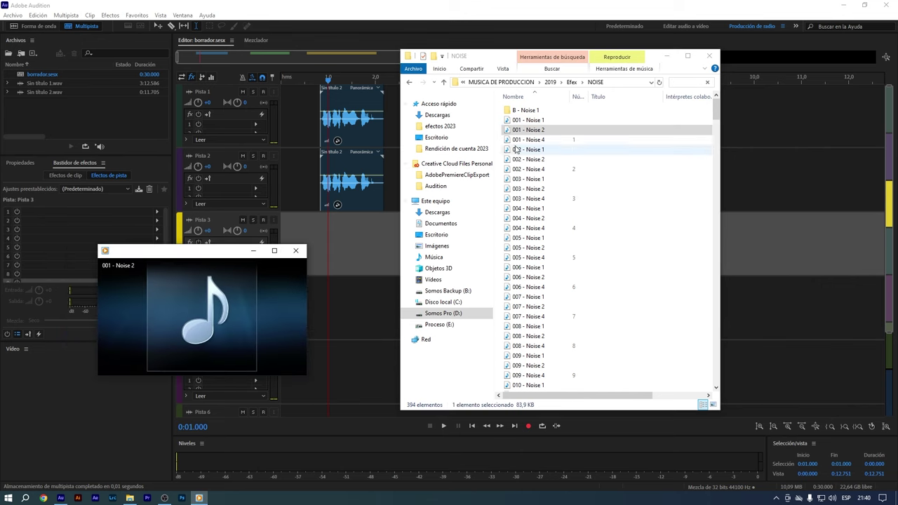
{"action": "left_click_drag", "start_coordinate": [527, 130], "coordinate": [326, 224]}
{"action": "left_click_drag", "start_coordinate": [284, 288], "coordinate": [344, 272]}
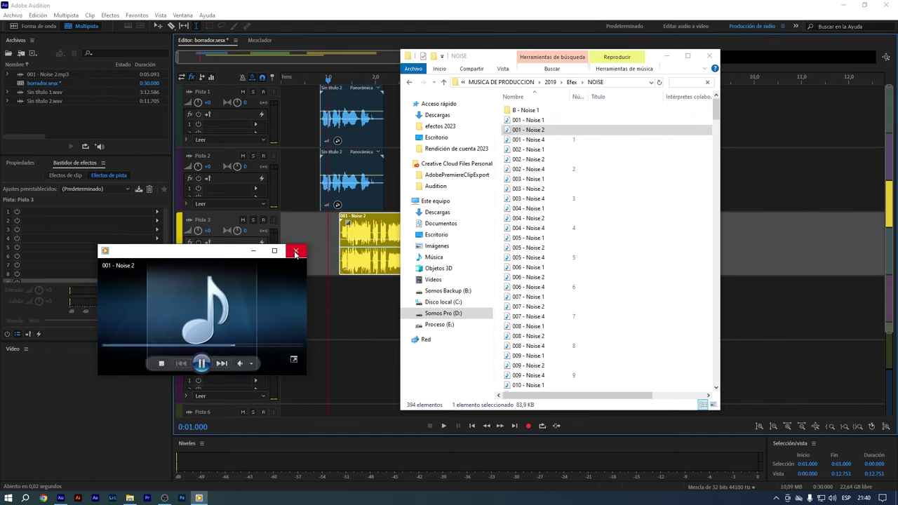
{"action": "left_click_drag", "start_coordinate": [357, 220], "coordinate": [303, 231]}
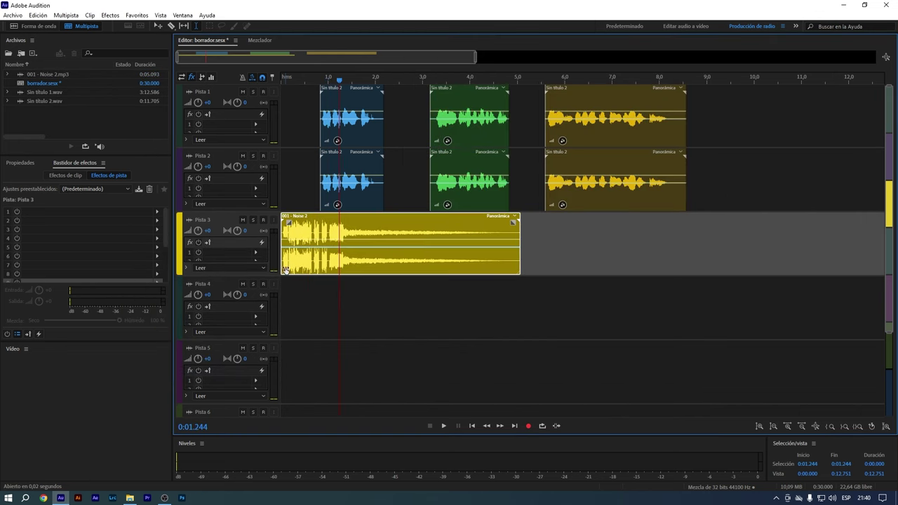
- Add volume keyframes to the 001 - Noise 2 clip that lower it where the first voice phrase begins, and play the result
{"action": "left_click", "coordinate": [304, 309]}
{"action": "scroll", "coordinate": [314, 78], "scroll_direction": "up", "scroll_amount": 5}
{"action": "key", "text": "space"}
{"action": "key", "text": "space"}
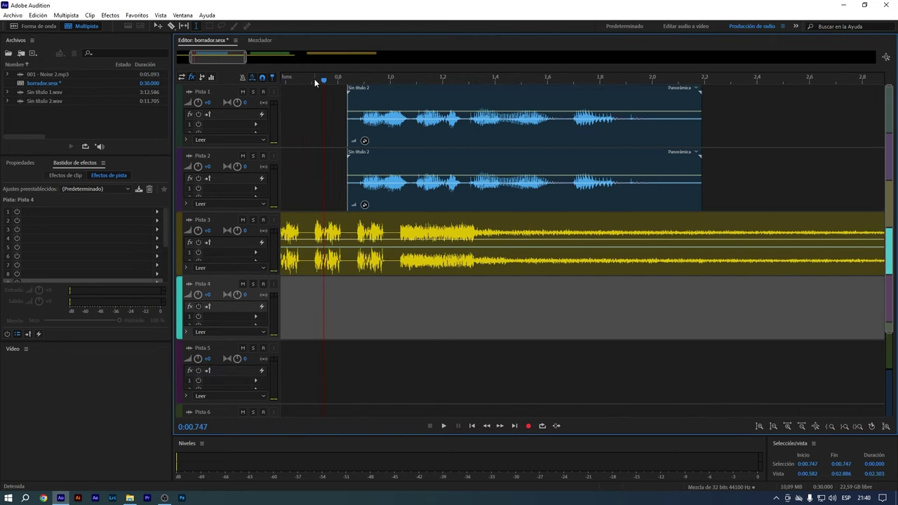
{"action": "left_click", "coordinate": [304, 242]}
{"action": "left_click_drag", "start_coordinate": [306, 244], "coordinate": [344, 258]}
{"action": "key", "text": "space"}
{"action": "key", "text": "space"}
- Move the first voice group earlier to about 0.64 s and play it together with the noise effect
{"action": "left_click_drag", "start_coordinate": [335, 142], "coordinate": [335, 164]}
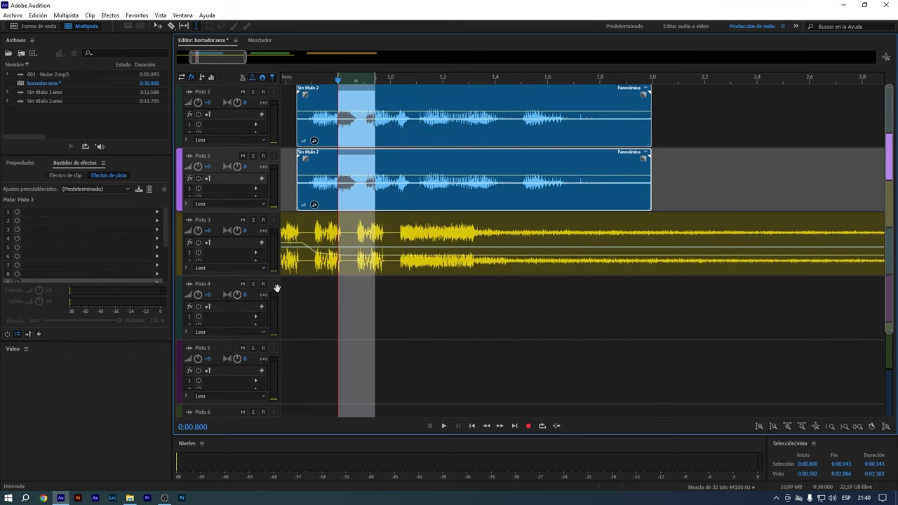
{"action": "left_click", "coordinate": [301, 281]}
{"action": "key", "text": "space"}
{"action": "left_click", "coordinate": [512, 264]}
{"action": "key", "text": "space"}
{"action": "scroll", "coordinate": [459, 77], "scroll_direction": "down", "scroll_amount": 5}
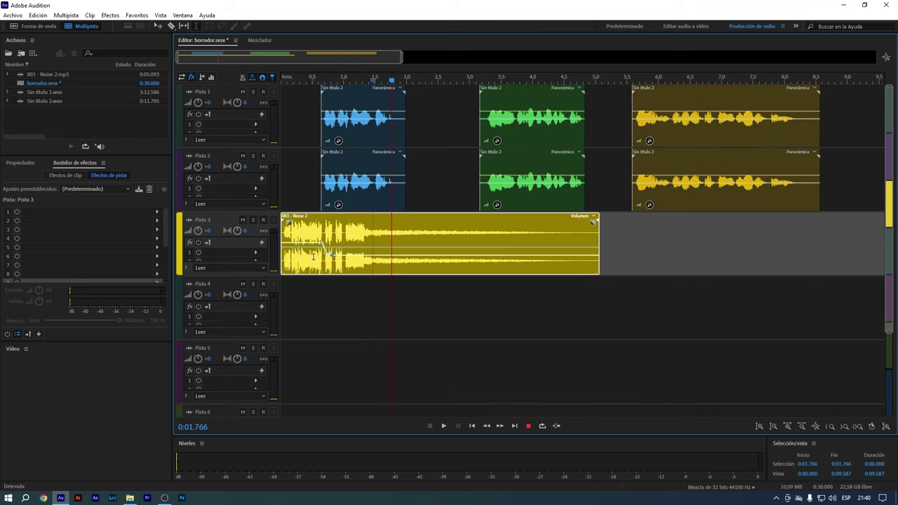
- Play the opening from the start and delete the tail of 001 - Noise 2 beyond about 2 s
{"action": "left_click", "coordinate": [290, 302]}
{"action": "key", "text": "space"}
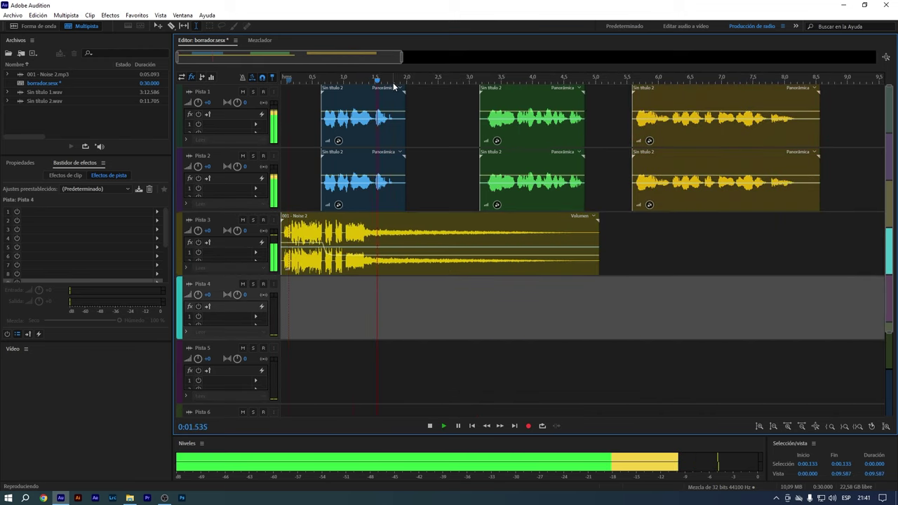
{"action": "key", "text": "space"}
{"action": "scroll", "coordinate": [396, 83], "scroll_direction": "up", "scroll_amount": 3}
{"action": "left_click_drag", "start_coordinate": [424, 235], "coordinate": [442, 302]}
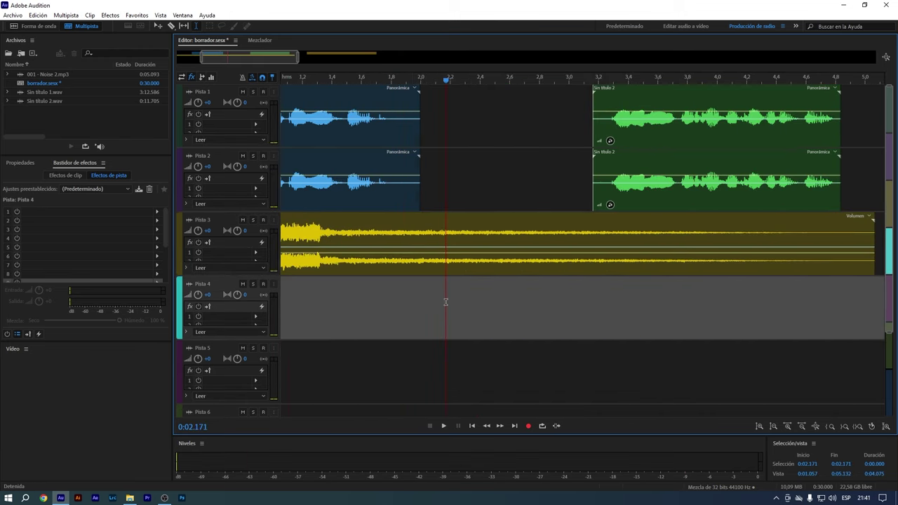
{"action": "key", "text": "Delete"}
- Preview the 008 - Noise 2 effect and add it to Pista 3 around the last voice phrase
{"action": "key", "text": "alt+Tab"}
{"action": "double_click", "coordinate": [527, 336]}
{"action": "left_click_drag", "start_coordinate": [527, 336], "coordinate": [504, 221]}
{"action": "left_click", "coordinate": [774, 76]}
{"action": "key", "text": "space"}
- Shape the 008 - Noise 2 volume envelope so it rises again between about 8.2 and 8.7 s
{"action": "scroll", "coordinate": [434, 75], "scroll_direction": "down", "scroll_amount": 2}
{"action": "scroll", "coordinate": [434, 75], "scroll_direction": "down", "scroll_amount": 3}
{"action": "scroll", "coordinate": [435, 75], "scroll_direction": "up", "scroll_amount": 3}
{"action": "left_click_drag", "start_coordinate": [626, 242], "coordinate": [662, 241]}
- Copy the last voice phrase and paste it onto Pista 4
{"action": "left_click", "coordinate": [561, 179]}
{"action": "key", "text": "ctrl+v"}
{"action": "left_click", "coordinate": [388, 293]}
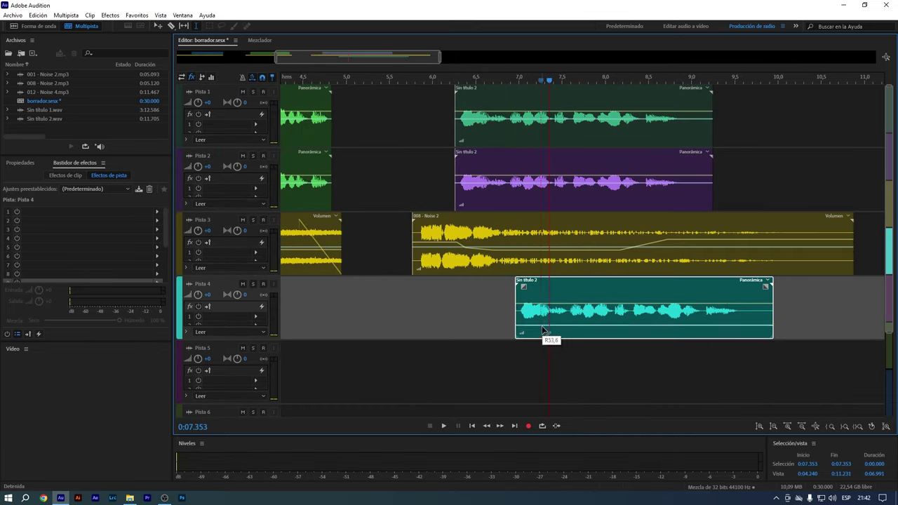
- Move the voice copy on Pista 4 to start at about 6.45 s as an echo, play it, and save the session
{"action": "key", "text": "space"}
{"action": "left_click_drag", "start_coordinate": [541, 326], "coordinate": [496, 327]}
{"action": "left_click", "coordinate": [569, 311]}
{"action": "key", "text": "space"}
{"action": "key", "text": "space"}
{"action": "left_click", "coordinate": [480, 343]}
{"action": "key", "text": "ctrl+s"}
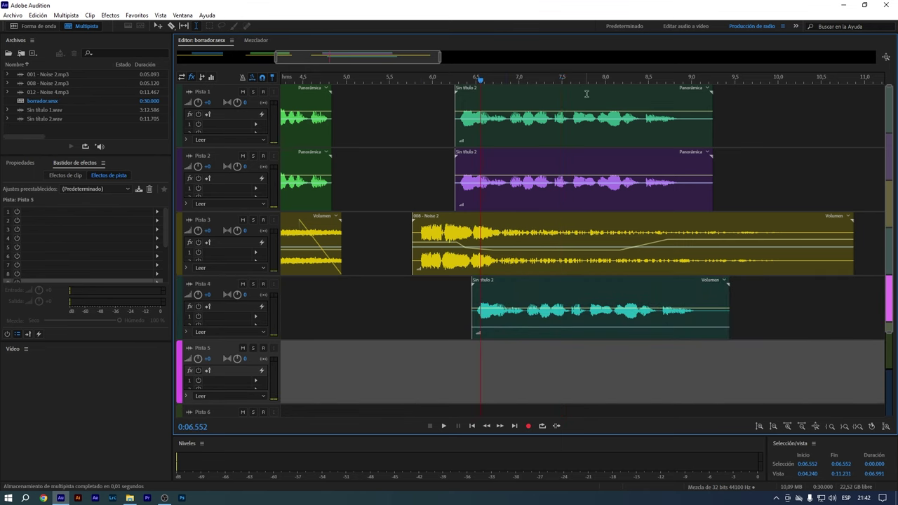
- Group the voice and noise clips of each of the three phrases across their tracks
{"action": "scroll", "coordinate": [586, 78], "scroll_direction": "down", "scroll_amount": 3}
{"action": "scroll", "coordinate": [586, 79], "scroll_direction": "down", "scroll_amount": 3}
{"action": "left_click_drag", "start_coordinate": [554, 309], "coordinate": [426, 113]}
{"action": "key", "text": "ctrl+g"}
{"action": "left_click", "coordinate": [344, 300]}
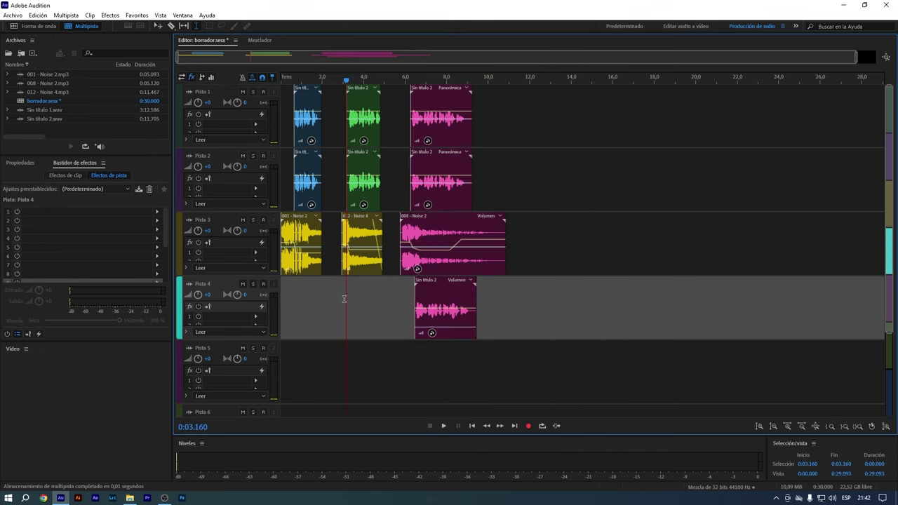
{"action": "left_click_drag", "start_coordinate": [373, 291], "coordinate": [354, 246]}
{"action": "mouse_move", "coordinate": [312, 298]}
{"action": "left_mouse_down"}
{"action": "mouse_move", "coordinate": [282, 151]}
{"action": "mouse_move", "coordinate": [322, 149]}
{"action": "mouse_move", "coordinate": [317, 283]}
{"action": "left_mouse_up"}
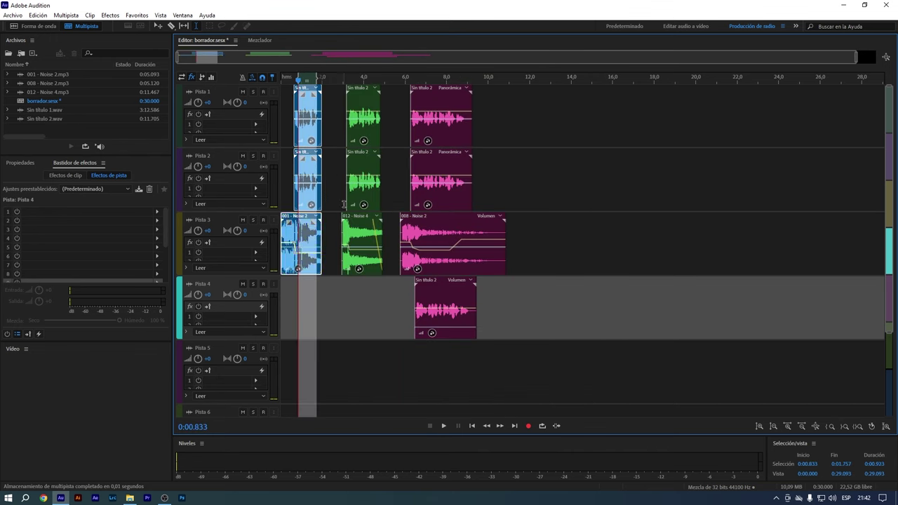
- Shift the second and third phrase groups so 012 - Noise 4 starts at about 5.7 s and 008 - Noise 2 at about 8.5 s
{"action": "left_click", "coordinate": [331, 309]}
{"action": "left_click_drag", "start_coordinate": [529, 328], "coordinate": [422, 94]}
{"action": "left_click", "coordinate": [291, 80]}
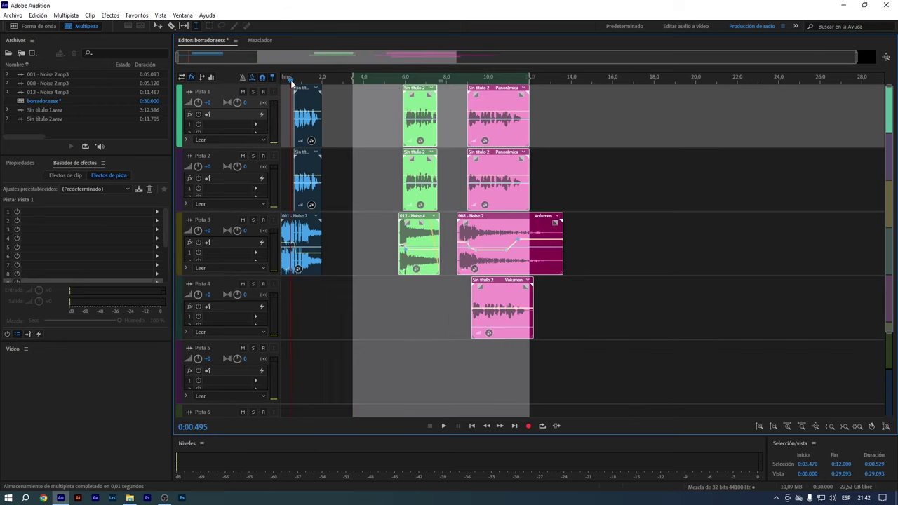
{"action": "scroll", "coordinate": [289, 77], "scroll_direction": "up", "scroll_amount": 3}
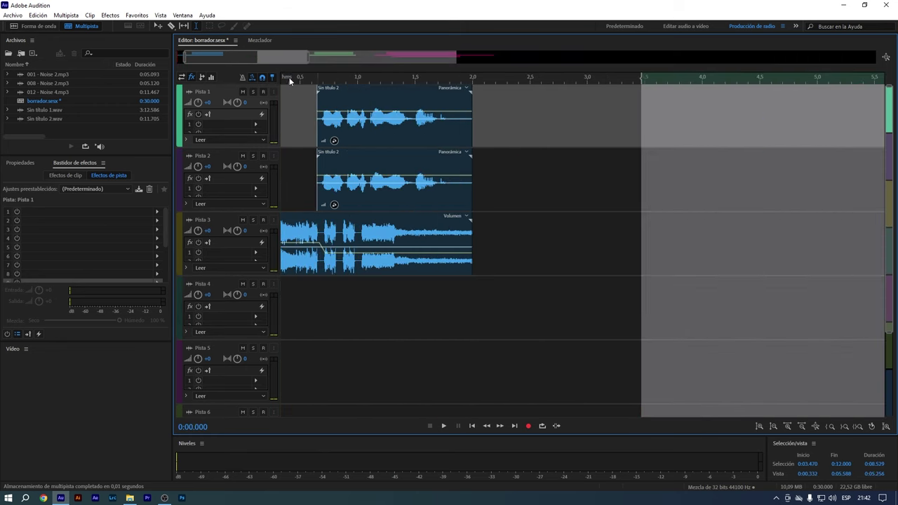
{"action": "left_click", "coordinate": [337, 307]}
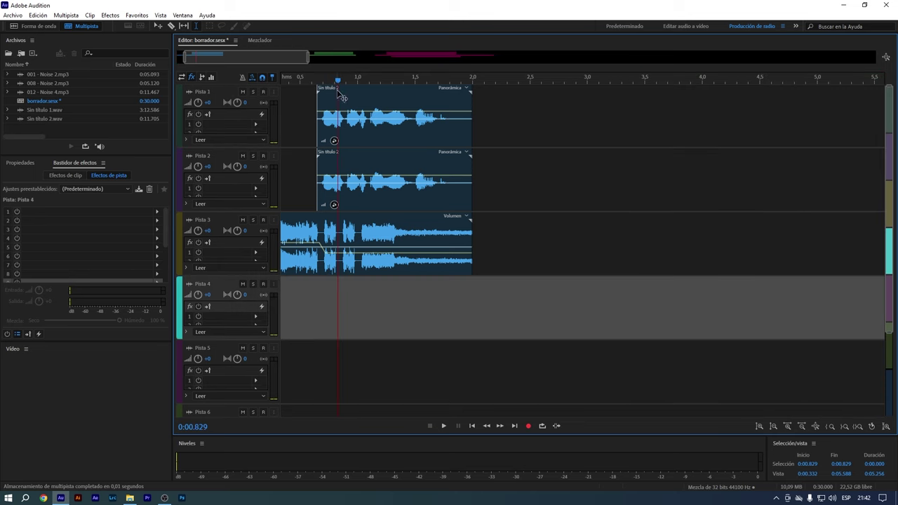
{"action": "left_click", "coordinate": [317, 78]}
{"action": "scroll", "coordinate": [317, 79], "scroll_direction": "down", "scroll_amount": 2}
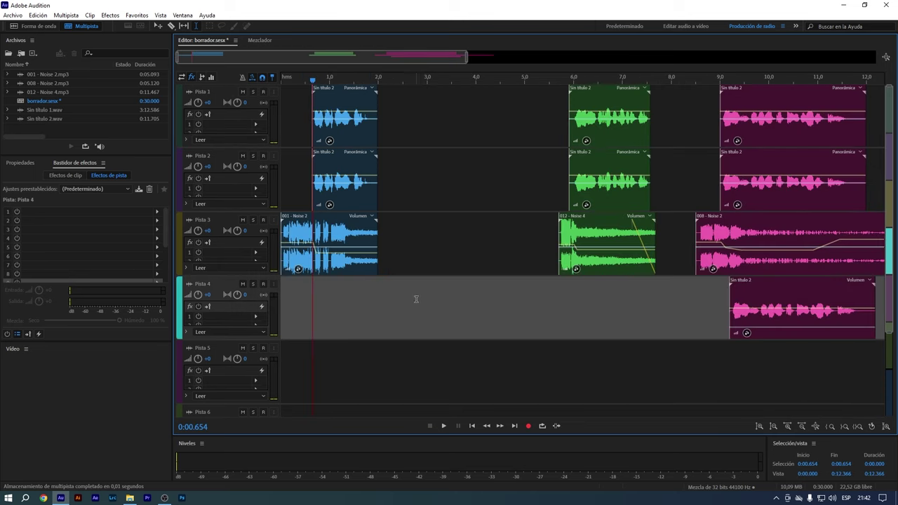
- Move the second phrase's group so 012 - Noise 4 starts at about 3.6 s, and play from 4 s to check the timing
{"action": "left_click_drag", "start_coordinate": [585, 220], "coordinate": [481, 224]}
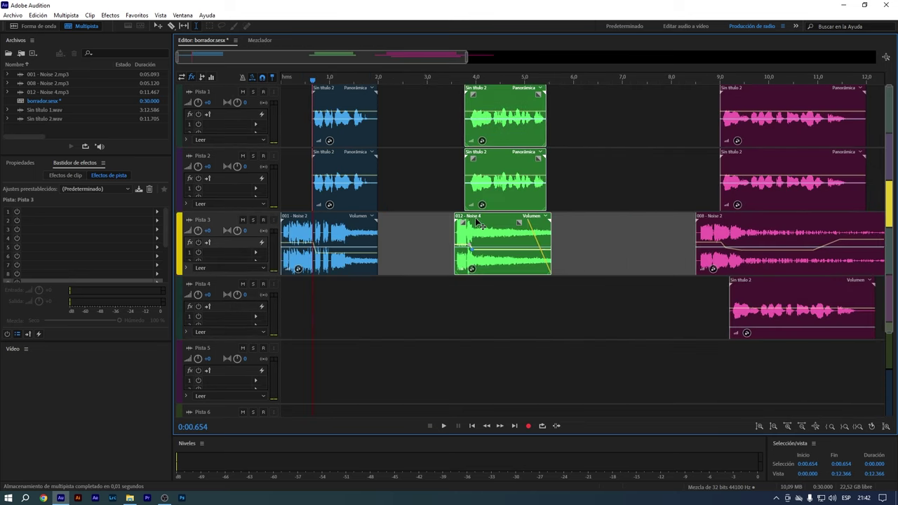
{"action": "left_click", "coordinate": [475, 285]}
{"action": "key", "text": "space"}
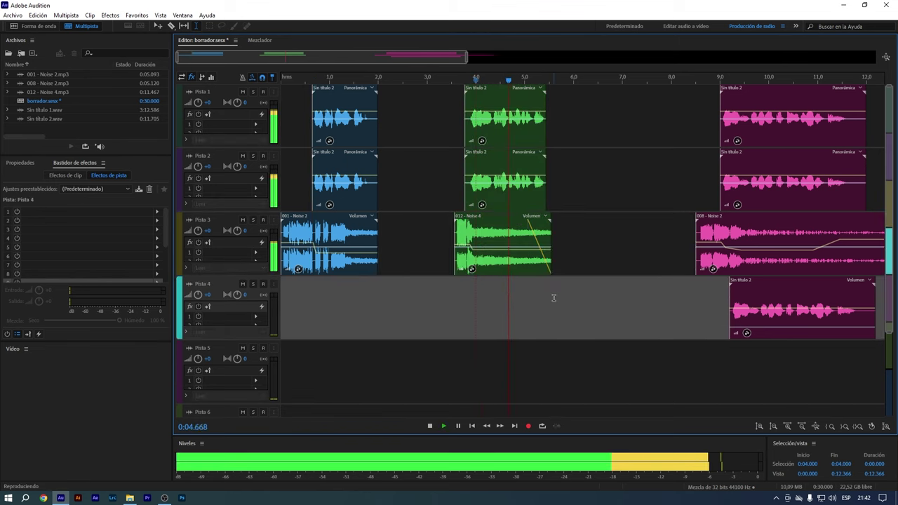
{"action": "key", "text": "space"}
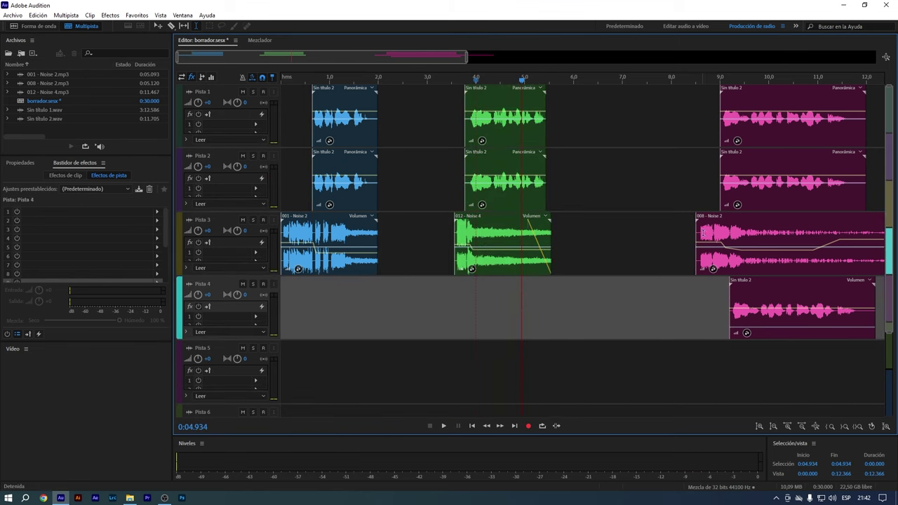
- Move the third phrase's group so 008 - Noise 2 starts at about 7 s, and play from there
{"action": "left_click_drag", "start_coordinate": [708, 223], "coordinate": [634, 223]}
{"action": "left_click", "coordinate": [623, 317]}
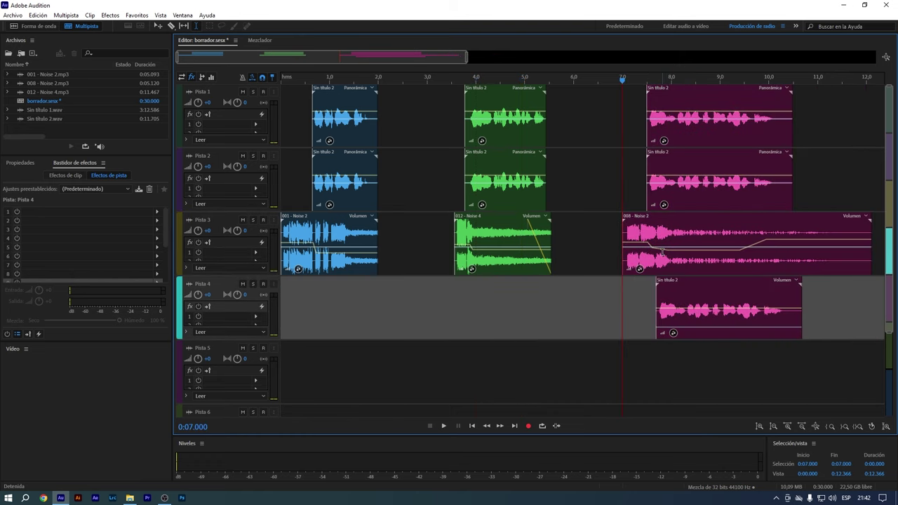
{"action": "key", "text": "space"}
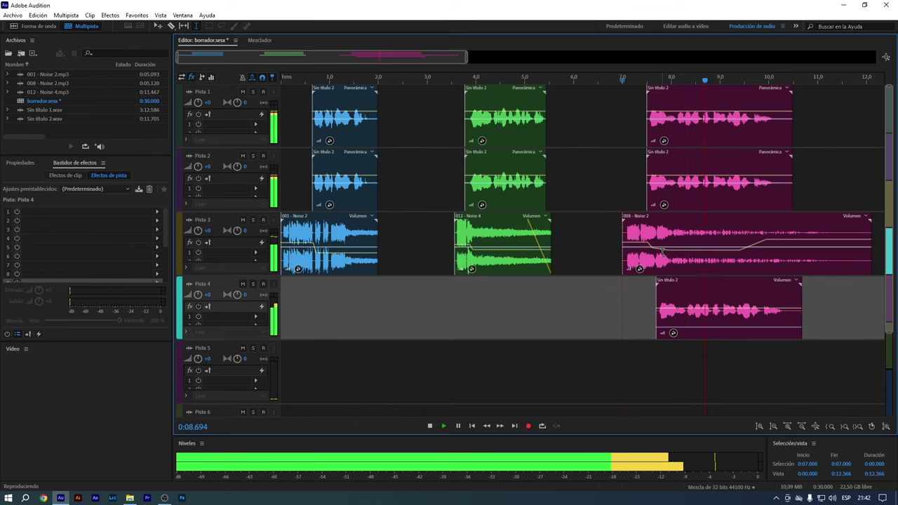
{"action": "key", "text": "space"}
{"action": "scroll", "coordinate": [417, 295], "scroll_direction": "up", "scroll_amount": 1}
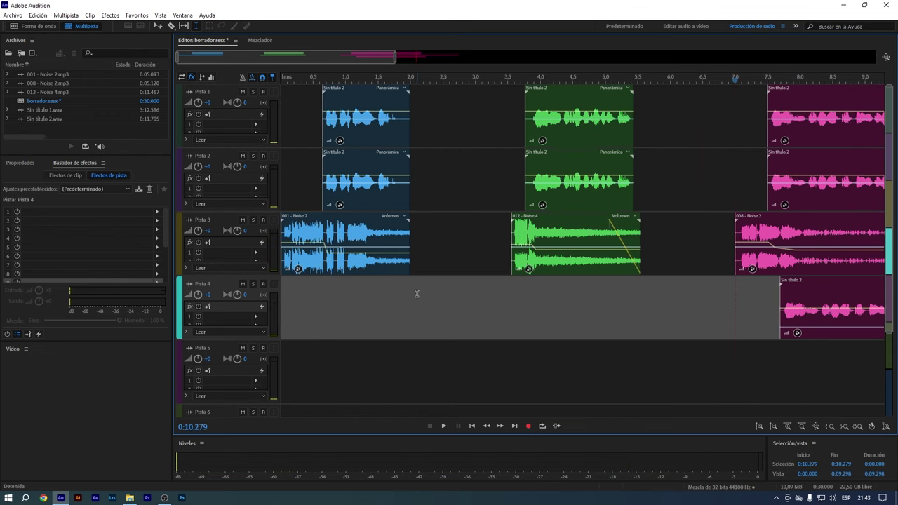
{"action": "left_click_drag", "start_coordinate": [411, 281], "coordinate": [677, 301]}
{"action": "left_click", "coordinate": [703, 304]}
{"action": "scroll", "coordinate": [287, 74], "scroll_direction": "down", "scroll_amount": 4}
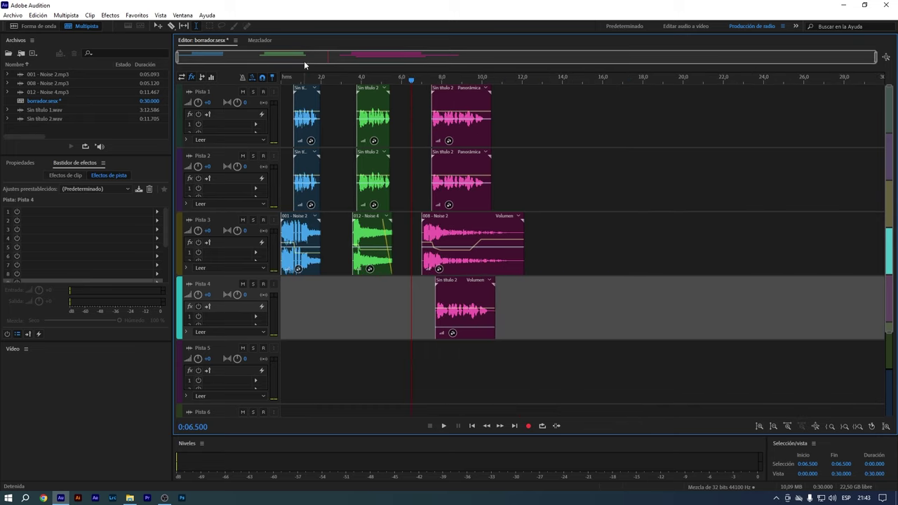
- Return the playhead to the session start, mix the complete session down to a new file, and select the entire waveform
{"action": "left_click", "coordinate": [282, 287]}
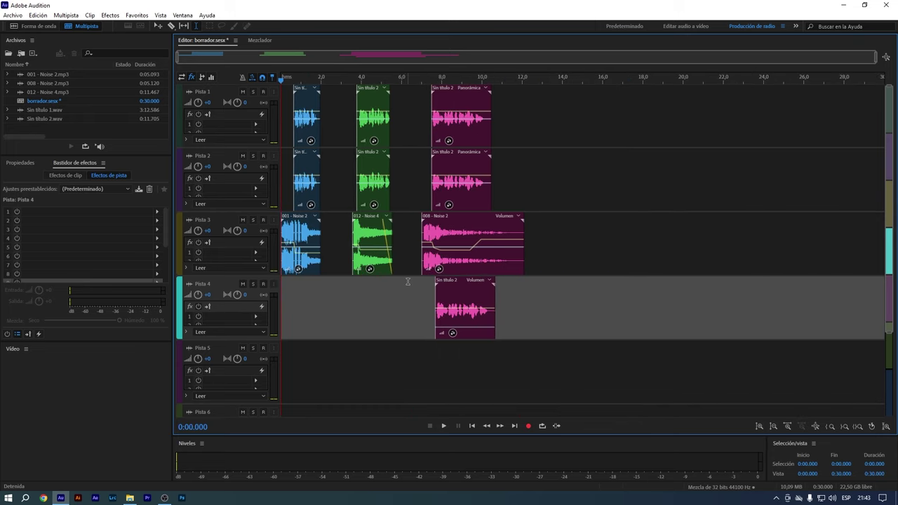
{"action": "left_click", "coordinate": [66, 15]}
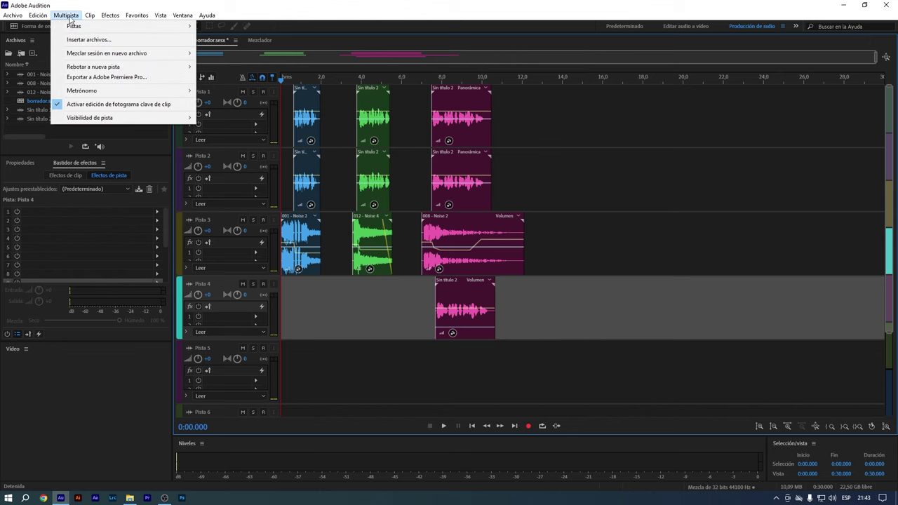
{"action": "mouse_move", "coordinate": [168, 54]}
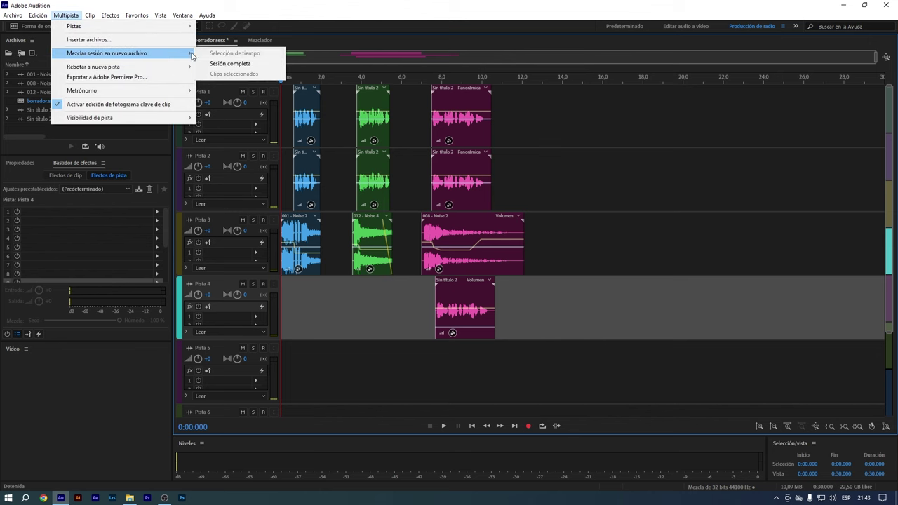
{"action": "left_click", "coordinate": [240, 64]}
{"action": "double_click", "coordinate": [514, 244]}
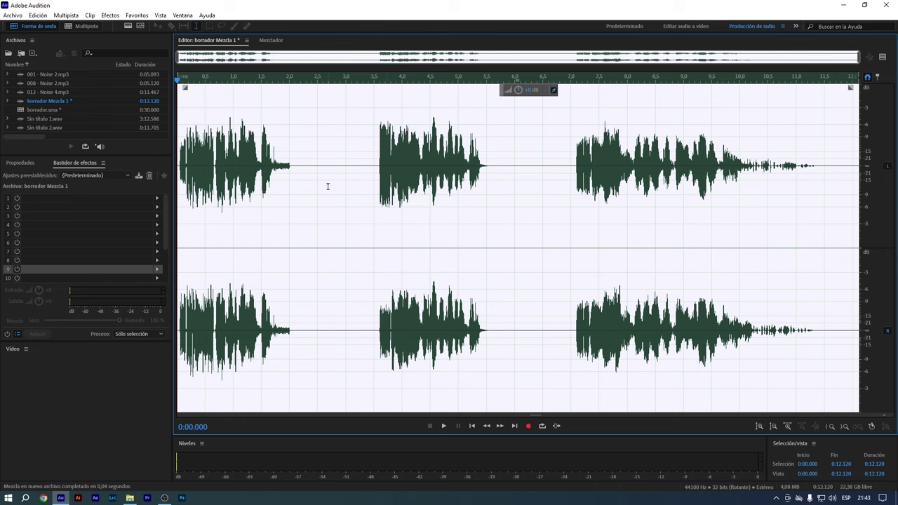
- Load the master effects rack preset with TR5 Suite on the mixdown and play its preview from about 0.8 s
{"action": "left_click", "coordinate": [63, 175]}
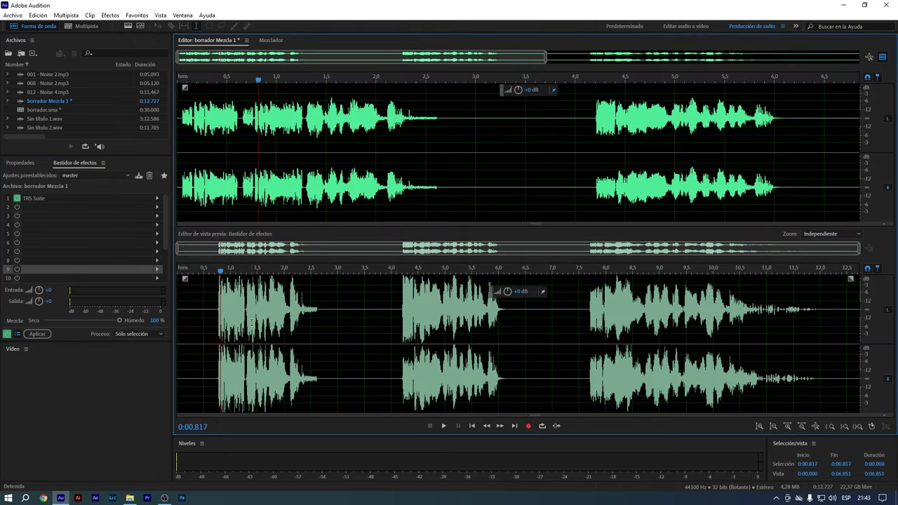
{"action": "key", "text": "space"}
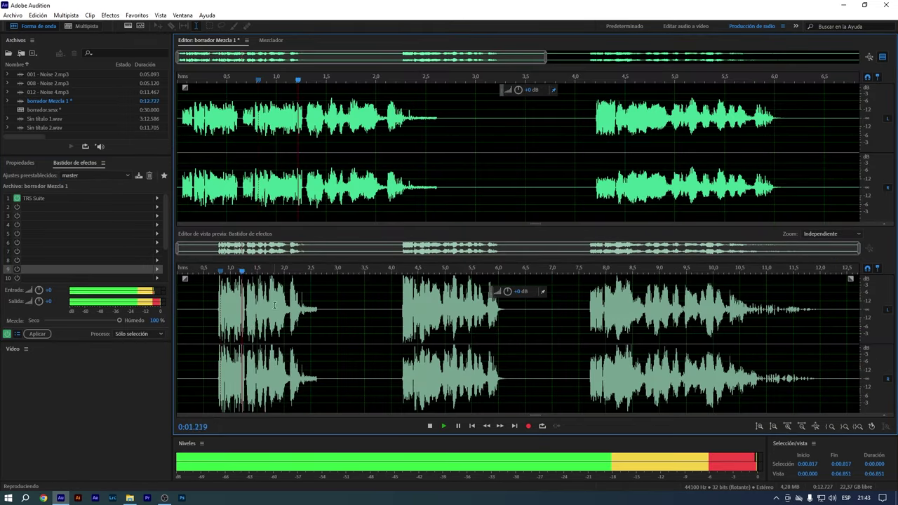
{"action": "key", "text": "space"}
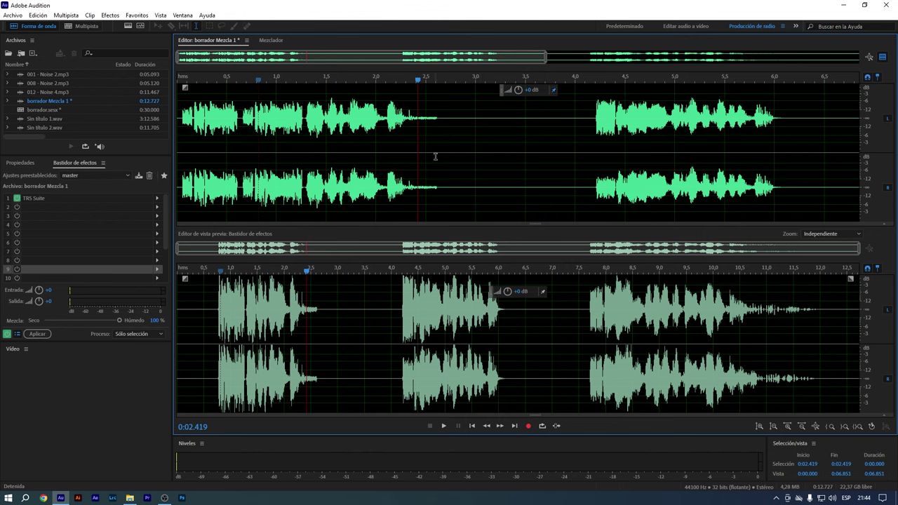
{"action": "left_click_drag", "start_coordinate": [507, 291], "coordinate": [492, 277]}
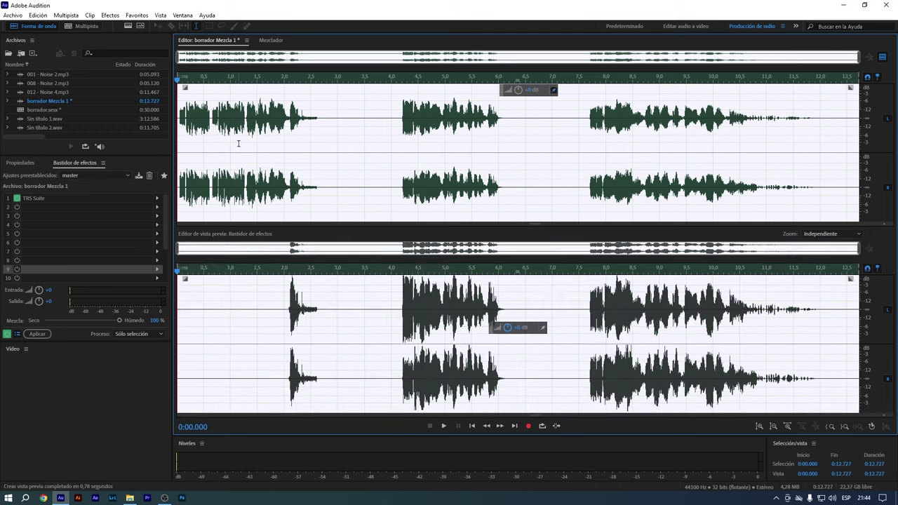
- Fine-tune the Push and Volume knobs of the T-RackS One processor in TR5 Suite during playback, and close its window
{"action": "left_click", "coordinate": [52, 199]}
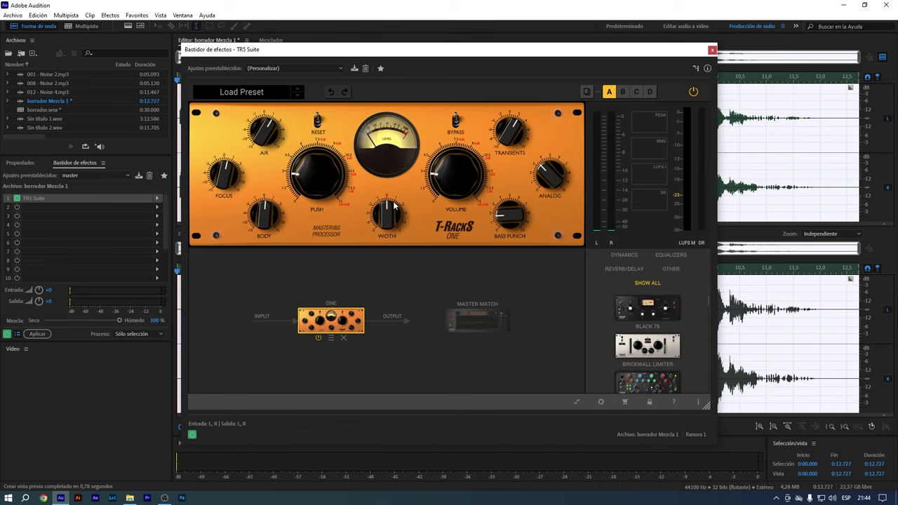
{"action": "mouse_move", "coordinate": [453, 175]}
{"action": "key", "text": "space"}
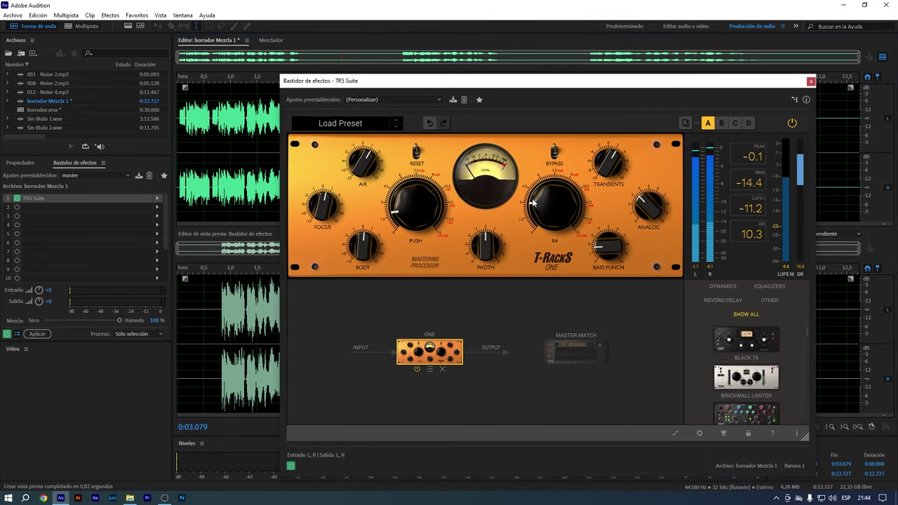
{"action": "mouse_move", "coordinate": [407, 214]}
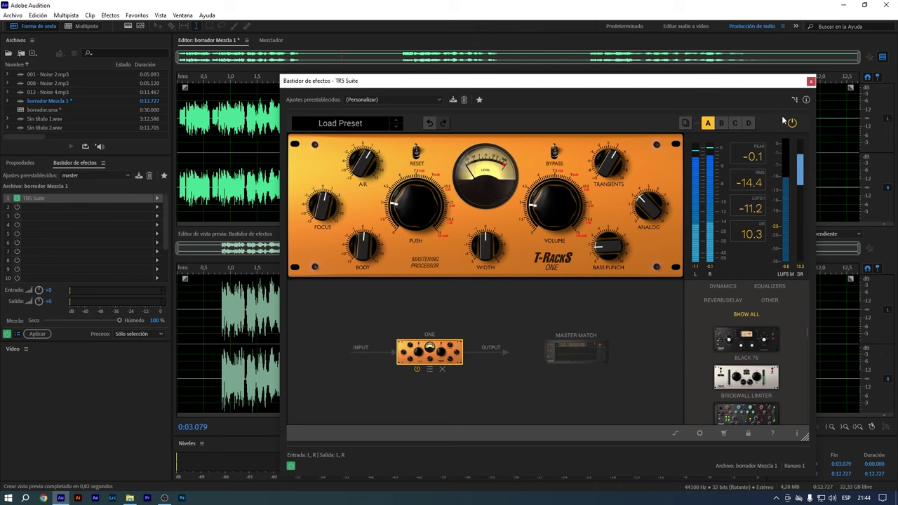
{"action": "left_click", "coordinate": [811, 80]}
- Apply the effects rack to the mixdown, select the entire waveform, and play the processed result
{"action": "left_click", "coordinate": [375, 170]}
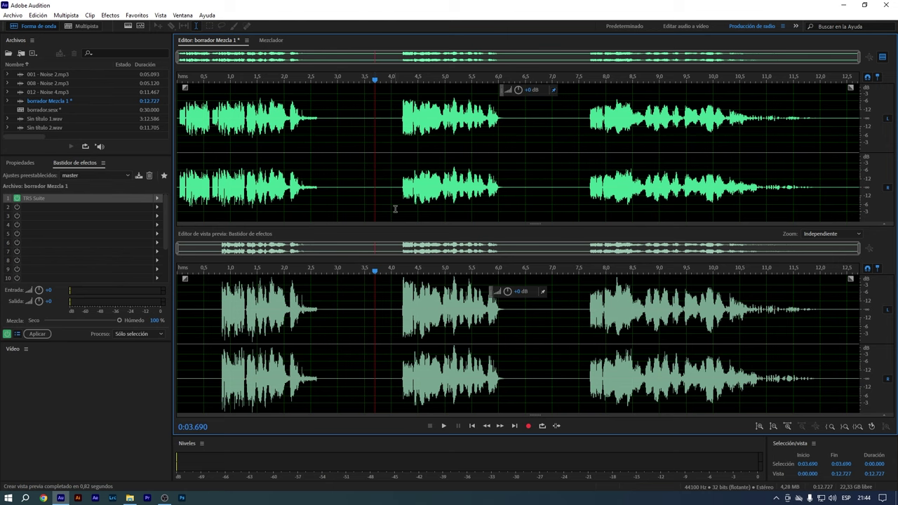
{"action": "left_click", "coordinate": [38, 334]}
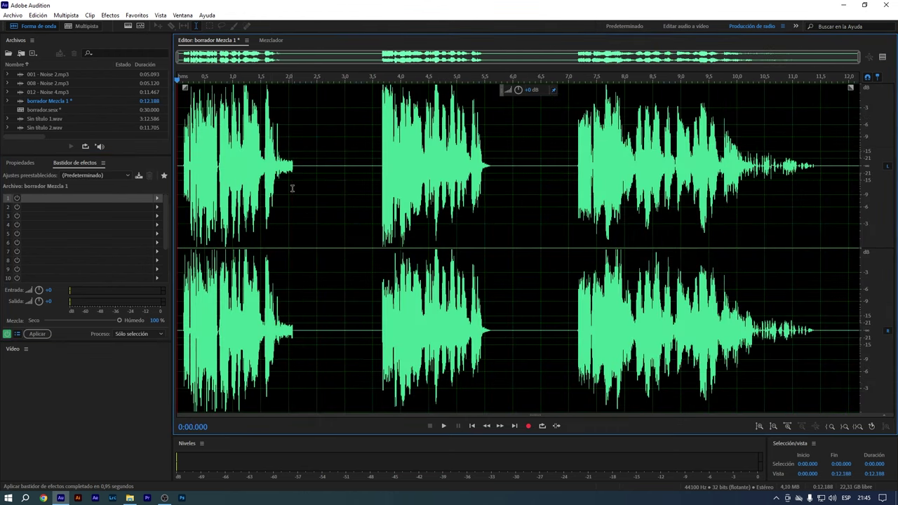
{"action": "key", "text": "ctrl+a"}
{"action": "key", "text": "space"}
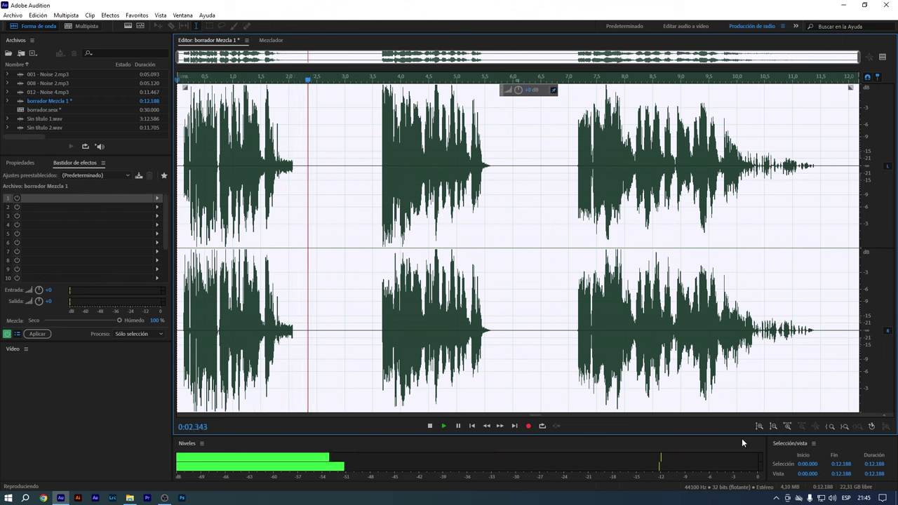
- Set the system output volume to 52 and stop the playback of the mastered mix
{"action": "left_click", "coordinate": [832, 498]}
{"action": "scroll", "coordinate": [833, 499], "scroll_direction": "down", "scroll_amount": 5}
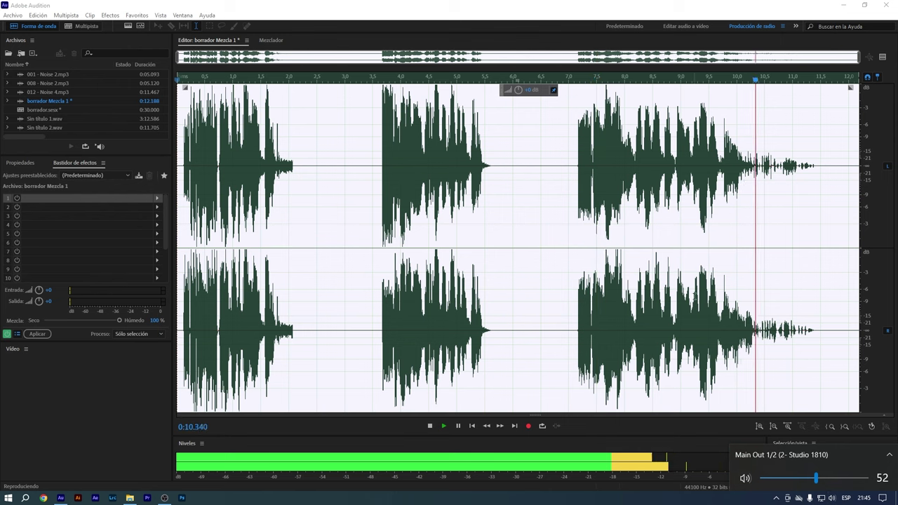
{"action": "left_click", "coordinate": [692, 294]}
{"action": "key", "text": "space"}
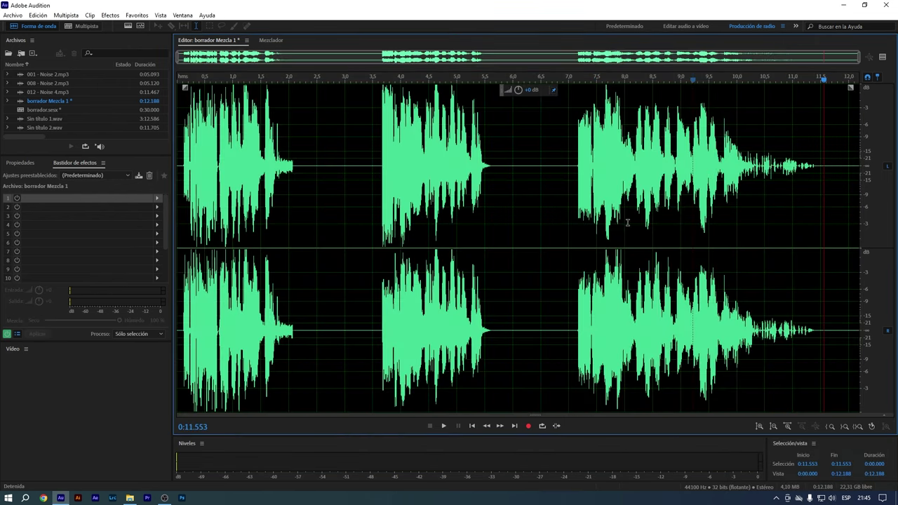